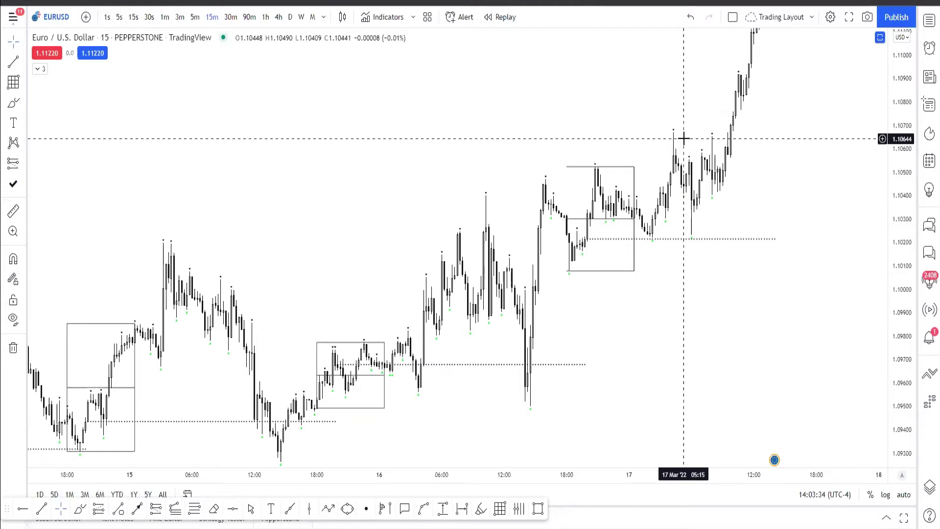
- Sketch a tall up-and-down price swing freehand in the empty chart area, with arrowheads marking its upward and downward directions
{"action": "left_click_drag", "start_coordinate": [587, 107], "coordinate": [513, 335]}
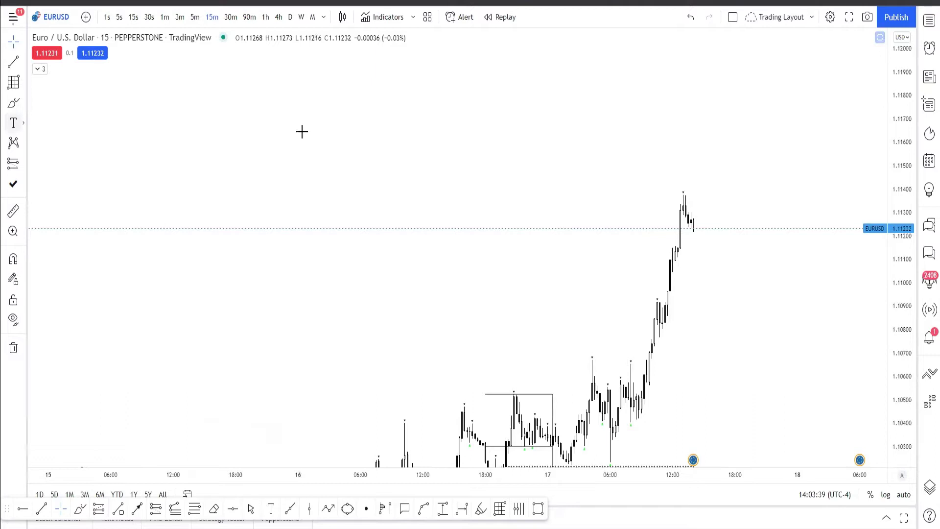
{"action": "left_click_drag", "start_coordinate": [269, 152], "coordinate": [314, 151]}
{"action": "left_click_drag", "start_coordinate": [300, 373], "coordinate": [334, 351]}
{"action": "mouse_move", "coordinate": [293, 135]}
{"action": "left_mouse_down"}
{"action": "mouse_move", "coordinate": [323, 369]}
{"action": "mouse_move", "coordinate": [403, 64]}
{"action": "mouse_move", "coordinate": [475, 347]}
{"action": "left_mouse_up"}
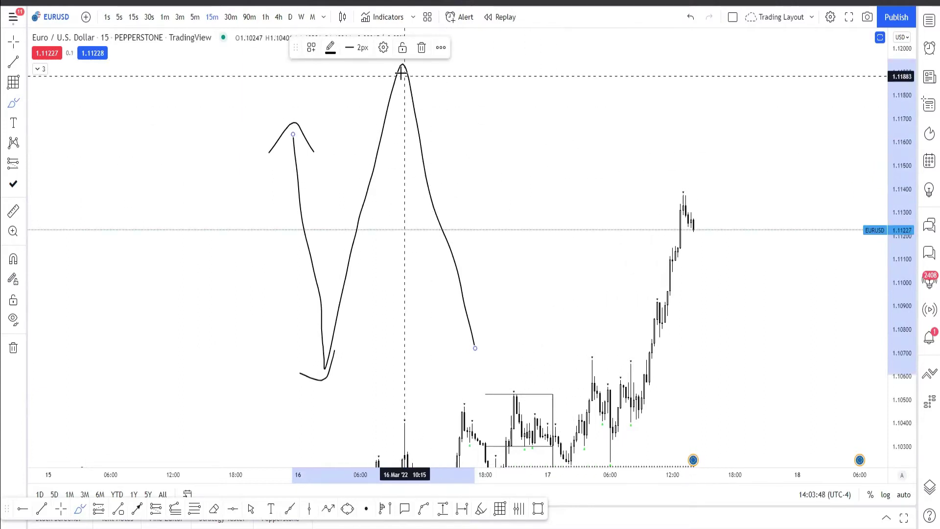
- Draw lines from the swing's high, low and midpoint, and label the upper half P and the lower half D
{"action": "left_click_drag", "start_coordinate": [403, 64], "coordinate": [641, 82]}
{"action": "left_click_drag", "start_coordinate": [327, 368], "coordinate": [730, 314]}
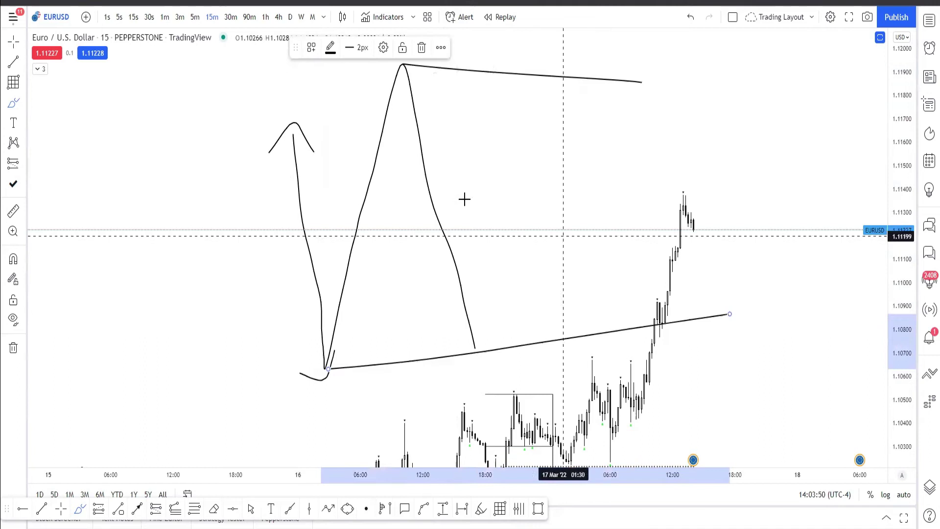
{"action": "left_click_drag", "start_coordinate": [339, 227], "coordinate": [789, 172]}
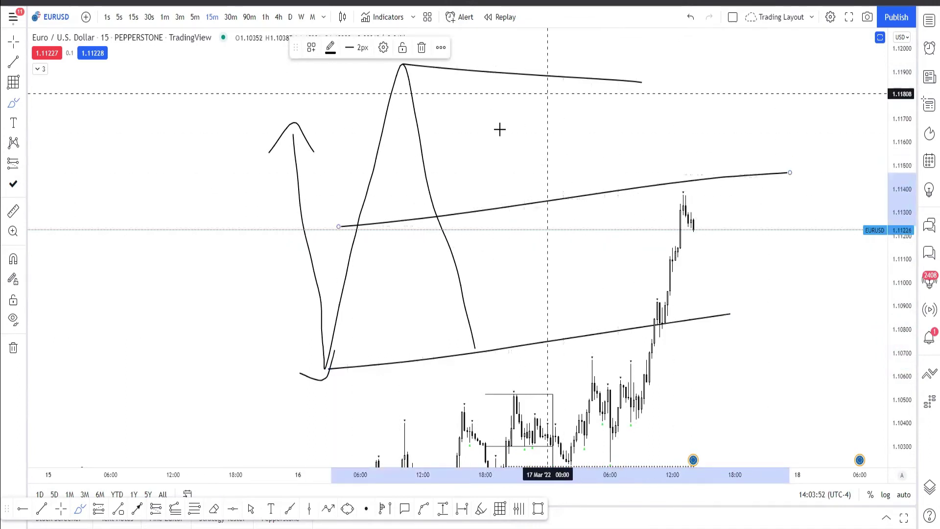
{"action": "mouse_move", "coordinate": [539, 148]}
{"action": "left_mouse_down"}
{"action": "mouse_move", "coordinate": [550, 78]}
{"action": "mouse_move", "coordinate": [533, 107]}
{"action": "left_mouse_up"}
{"action": "left_click_drag", "start_coordinate": [533, 259], "coordinate": [540, 297]}
{"action": "left_click_drag", "start_coordinate": [519, 267], "coordinate": [527, 310]}
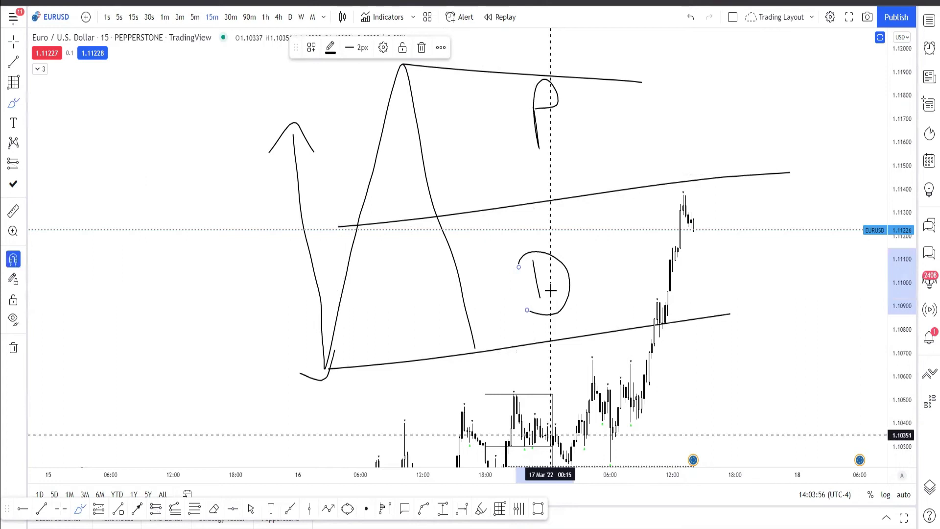
- Undo the last sketch marks and delete all remaining lines of the freehand swing diagram
{"action": "key", "text": "ctrl+z"}
{"action": "key", "text": "ctrl+z"}
{"action": "key", "text": "ctrl+z"}
{"action": "key", "text": "ctrl+z"}
{"action": "key", "text": "ctrl+z"}
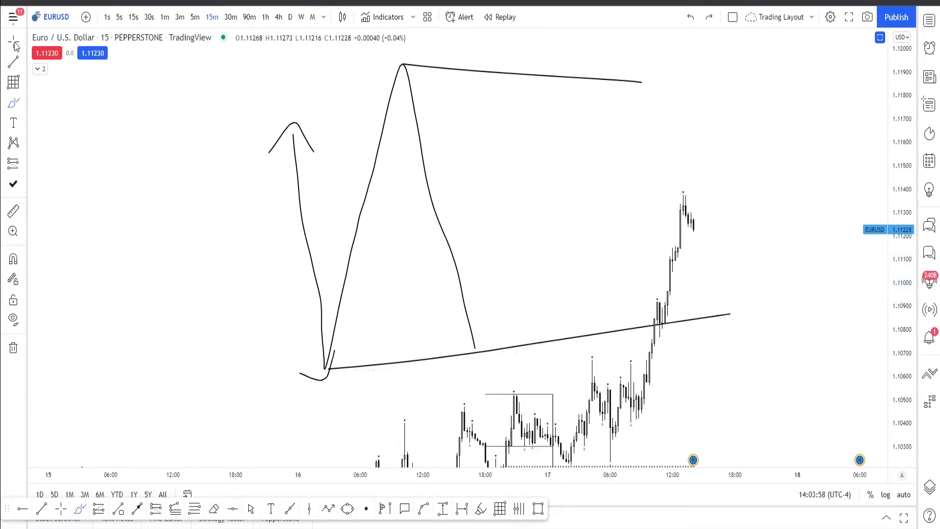
{"action": "mouse_move", "coordinate": [280, 401]}
{"action": "left_mouse_down"}
{"action": "mouse_move", "coordinate": [760, 56]}
{"action": "mouse_move", "coordinate": [753, 40]}
{"action": "left_mouse_up"}
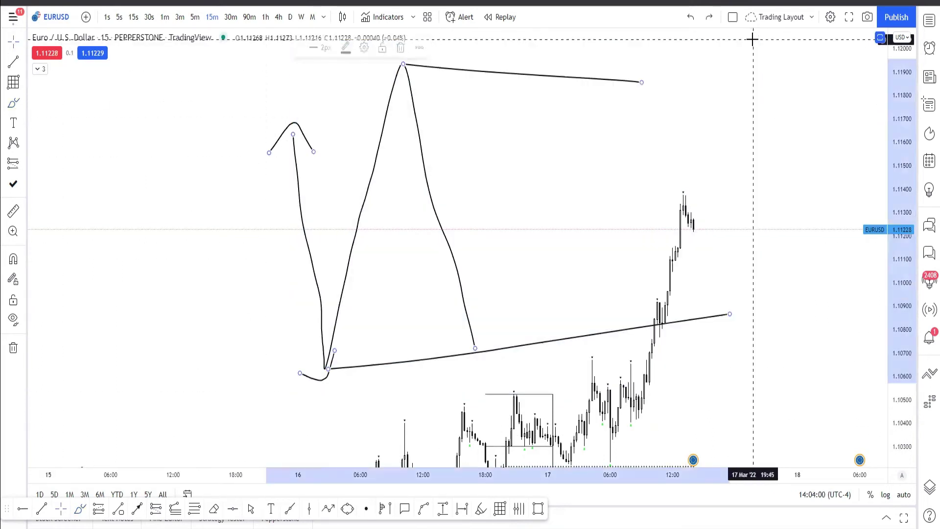
{"action": "key", "text": "Delete"}
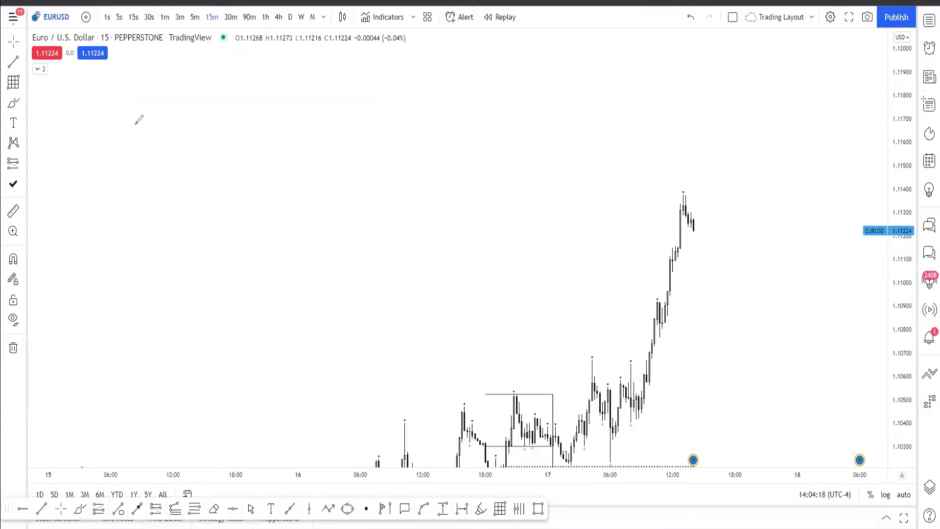
- Replace a handwritten "Premium" with a text note in the empty chart area reading "Selling at a Premium Valuation"
{"action": "mouse_move", "coordinate": [164, 114]}
{"action": "left_mouse_down"}
{"action": "mouse_move", "coordinate": [162, 161]}
{"action": "mouse_move", "coordinate": [167, 134]}
{"action": "mouse_move", "coordinate": [181, 150]}
{"action": "mouse_move", "coordinate": [290, 141]}
{"action": "left_mouse_up"}
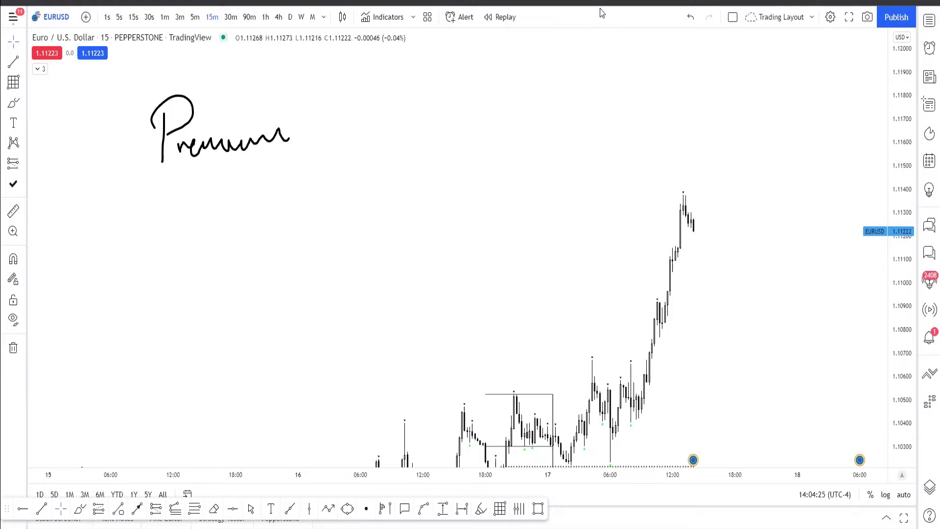
{"action": "left_click", "coordinate": [690, 17]}
{"action": "left_click", "coordinate": [150, 139]}
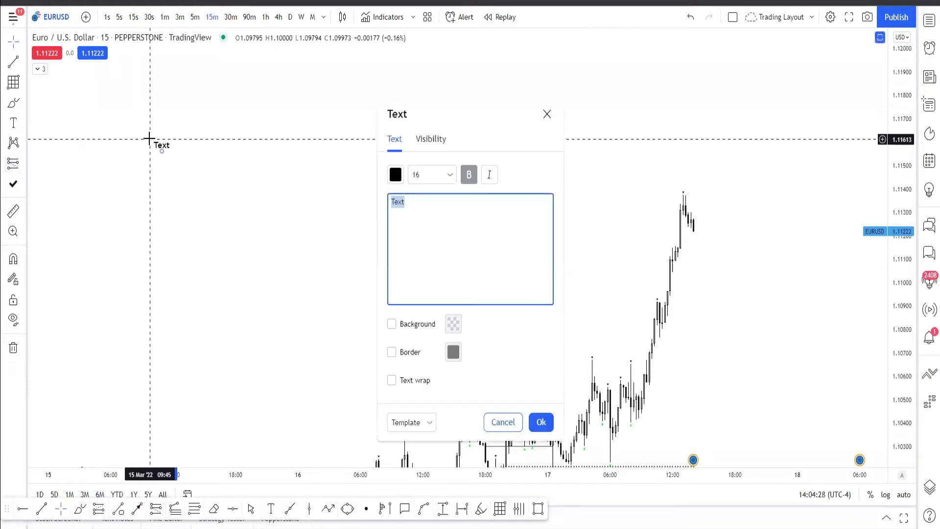
{"action": "type", "text": "Selling"}
{"action": "key", "text": "BackSpace"}
{"action": "key", "text": "BackSpace"}
{"action": "key", "text": "BackSpace"}
{"action": "type", "text": "ing at a "}
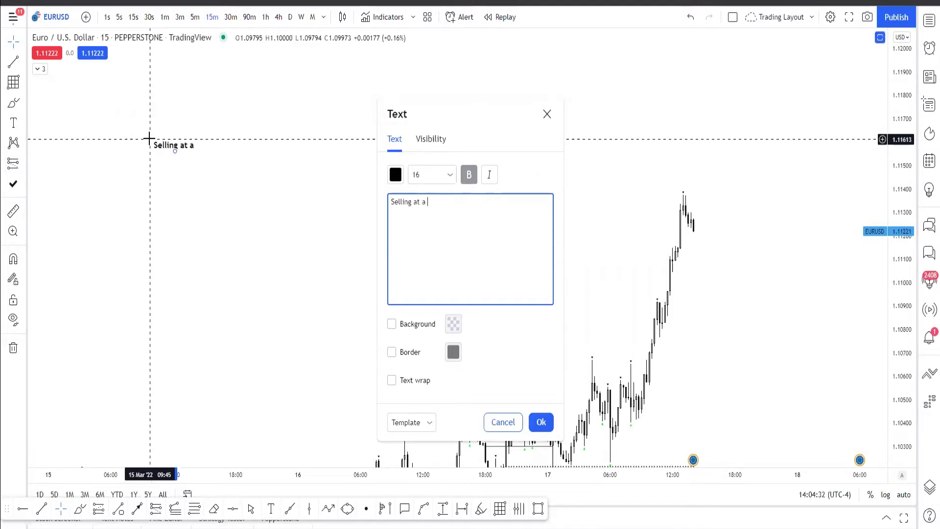
{"action": "type", "text": "Prremium Valuation"}
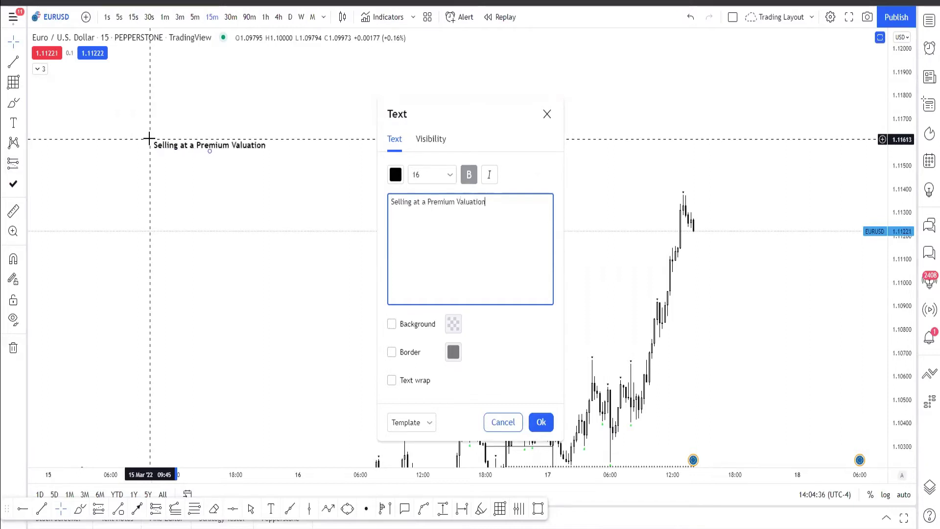
{"action": "type", "text": "Buying at a Discount"}
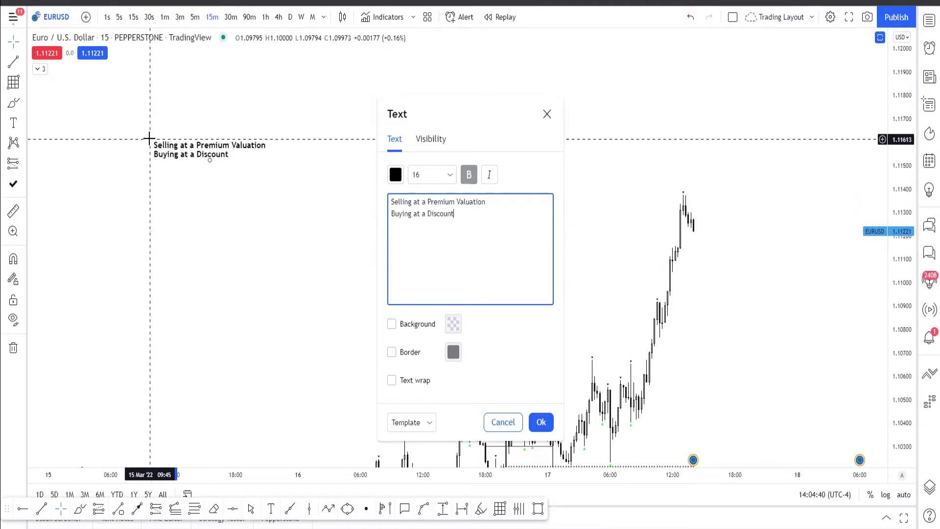
{"action": "type", "text": " Valuation"}
- Add the second line "Buying at a Discount Valuation" to the text note and apply it
{"action": "left_click", "coordinate": [541, 422]}
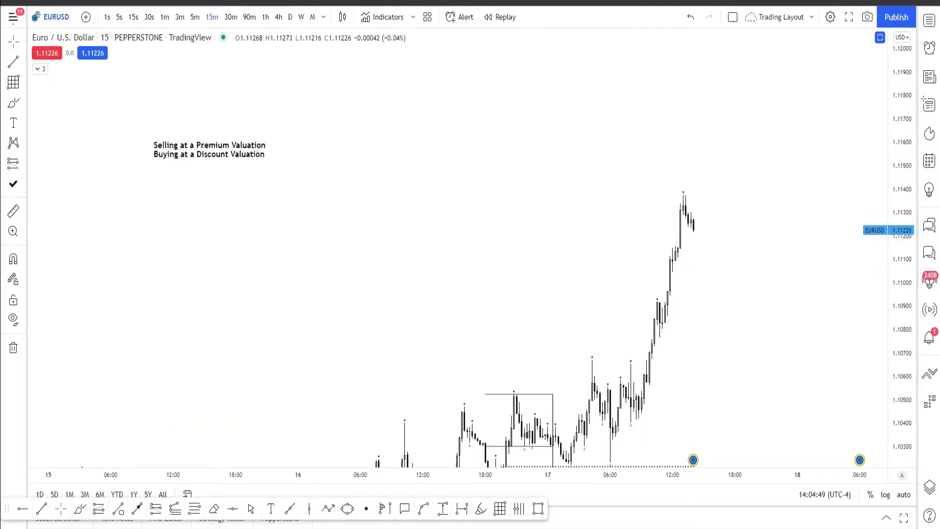
- Draw arrows pointing at the Premium and Discount lines of the note, and clear the arrows
{"action": "left_click_drag", "start_coordinate": [212, 123], "coordinate": [224, 109]}
{"action": "mouse_move", "coordinate": [190, 209]}
{"action": "left_mouse_down"}
{"action": "mouse_move", "coordinate": [204, 196]}
{"action": "mouse_move", "coordinate": [200, 159]}
{"action": "mouse_move", "coordinate": [211, 164]}
{"action": "left_mouse_up"}
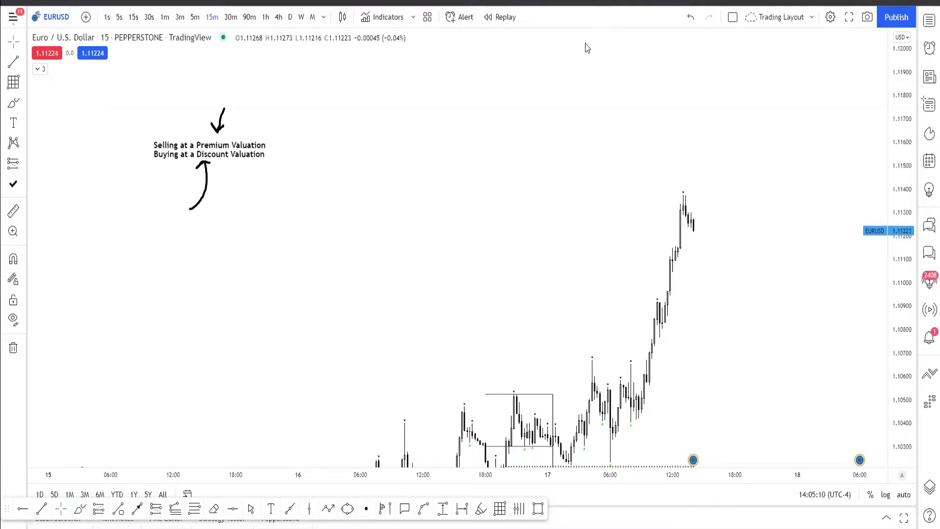
{"action": "key", "text": "Escape"}
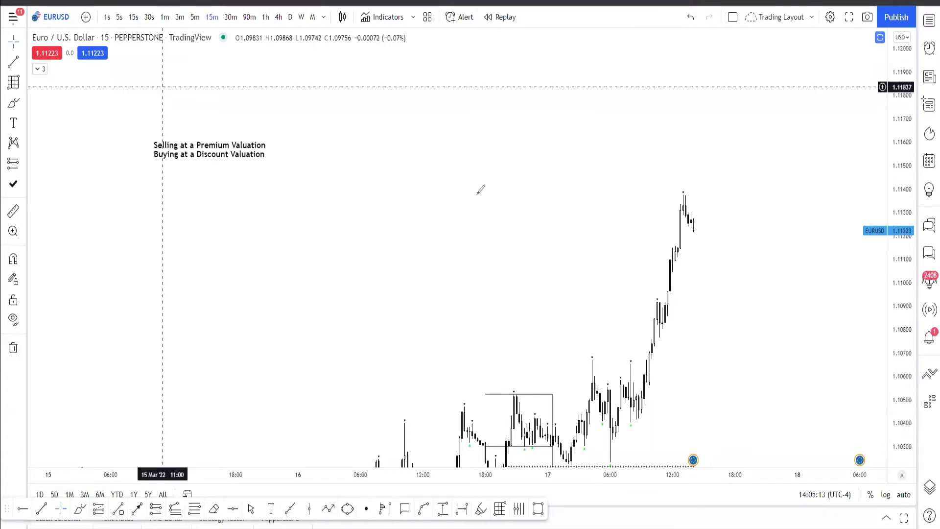
- Sketch a rising zigzag with its pullback low circled, followed by a drop below that low and a rally back up
{"action": "mouse_move", "coordinate": [357, 241]}
{"action": "left_mouse_down"}
{"action": "mouse_move", "coordinate": [392, 137]}
{"action": "mouse_move", "coordinate": [430, 188]}
{"action": "mouse_move", "coordinate": [450, 123]}
{"action": "left_mouse_up"}
{"action": "left_click_drag", "start_coordinate": [471, 72], "coordinate": [492, 130]}
{"action": "mouse_move", "coordinate": [425, 182]}
{"action": "left_mouse_down"}
{"action": "mouse_move", "coordinate": [416, 193]}
{"action": "mouse_move", "coordinate": [424, 181]}
{"action": "left_mouse_up"}
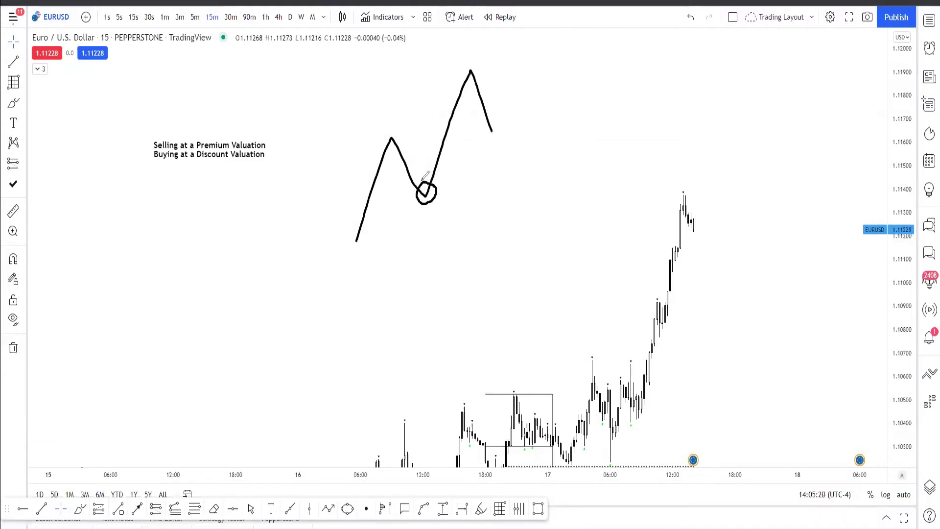
{"action": "mouse_move", "coordinate": [469, 70]}
{"action": "left_mouse_down"}
{"action": "mouse_move", "coordinate": [508, 149]}
{"action": "mouse_move", "coordinate": [523, 138]}
{"action": "mouse_move", "coordinate": [567, 280]}
{"action": "left_mouse_up"}
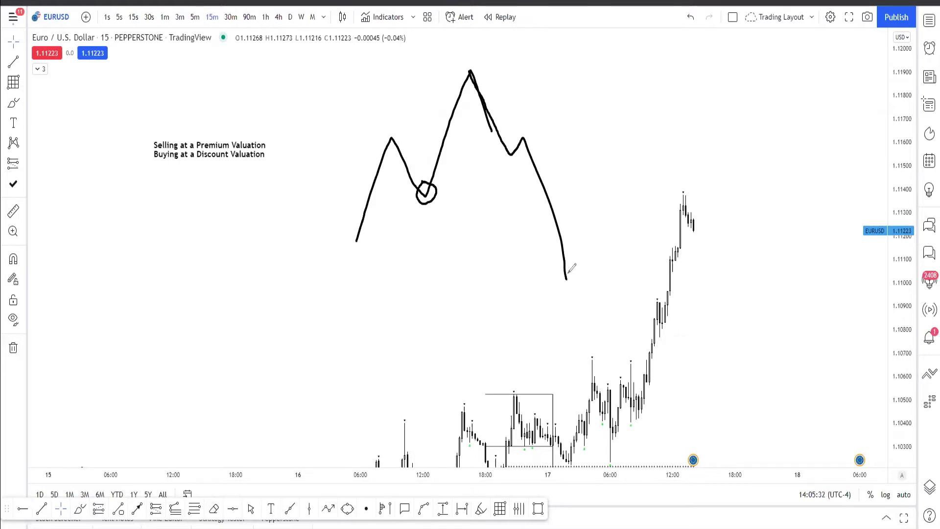
{"action": "left_click_drag", "start_coordinate": [567, 280], "coordinate": [634, 115]}
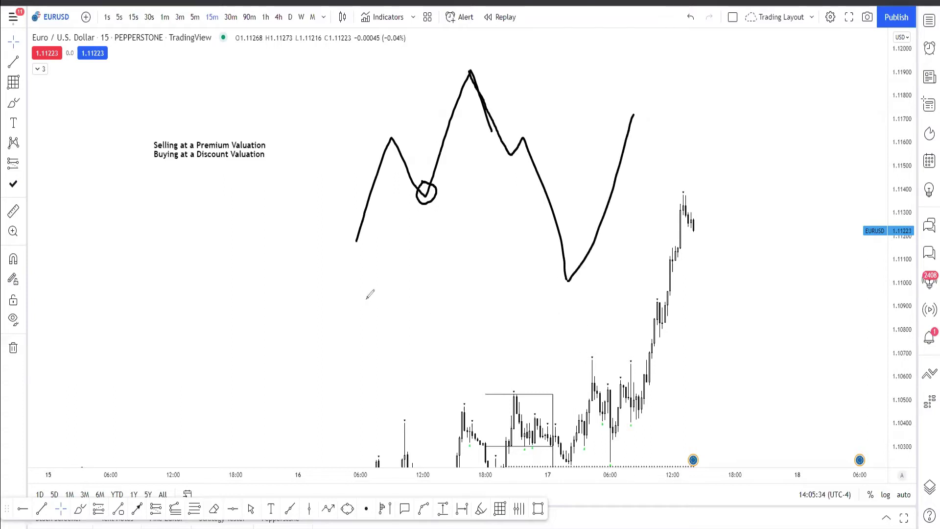
- Draw an arrow from the circled pullback low to the falling leg and handwrite "Stop Hunt" beneath it
{"action": "mouse_move", "coordinate": [415, 205]}
{"action": "left_mouse_down"}
{"action": "mouse_move", "coordinate": [538, 200]}
{"action": "mouse_move", "coordinate": [521, 182]}
{"action": "left_mouse_up"}
{"action": "left_click_drag", "start_coordinate": [430, 224], "coordinate": [413, 254]}
{"action": "mouse_move", "coordinate": [431, 225]}
{"action": "left_mouse_down"}
{"action": "mouse_move", "coordinate": [437, 243]}
{"action": "mouse_move", "coordinate": [443, 229]}
{"action": "mouse_move", "coordinate": [490, 250]}
{"action": "left_mouse_up"}
{"action": "mouse_move", "coordinate": [500, 225]}
{"action": "left_mouse_down"}
{"action": "mouse_move", "coordinate": [503, 247]}
{"action": "mouse_move", "coordinate": [507, 234]}
{"action": "mouse_move", "coordinate": [531, 228]}
{"action": "mouse_move", "coordinate": [531, 239]}
{"action": "mouse_move", "coordinate": [544, 225]}
{"action": "left_mouse_up"}
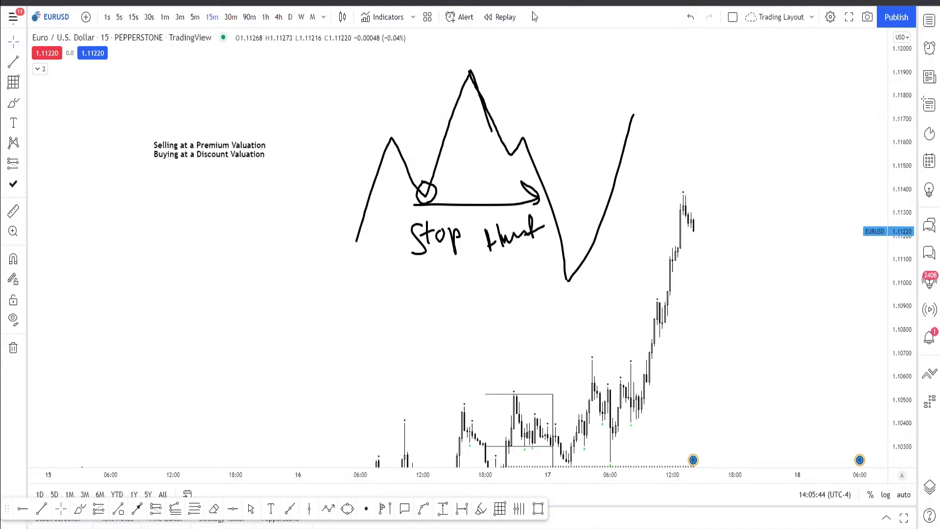
- Undo the handwritten "Stop Hunt" label while keeping the complete arrow above it
{"action": "key", "text": "ctrl+z"}
{"action": "key", "text": "ctrl+z"}
{"action": "key", "text": "ctrl+z"}
{"action": "key", "text": "ctrl+z"}
{"action": "key", "text": "ctrl+z"}
{"action": "key", "text": "ctrl+z"}
{"action": "key", "text": "ctrl+z"}
{"action": "key", "text": "ctrl+z"}
{"action": "key", "text": "ctrl+z"}
{"action": "key", "text": "ctrl+z"}
{"action": "key", "text": "ctrl+z"}
{"action": "key", "text": "ctrl+y"}
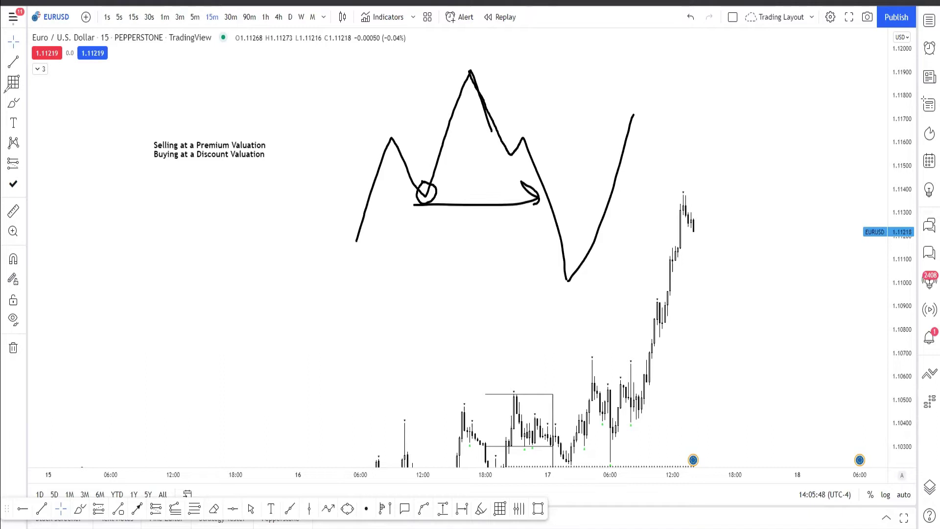
- Span a two-zone range box, split at its midpoint, from the sketch's highest peak down to its lowest low
{"action": "left_click", "coordinate": [13, 82]}
{"action": "left_click_drag", "start_coordinate": [470, 70], "coordinate": [729, 282]}
{"action": "left_click", "coordinate": [729, 282]}
{"action": "left_click", "coordinate": [752, 213]}
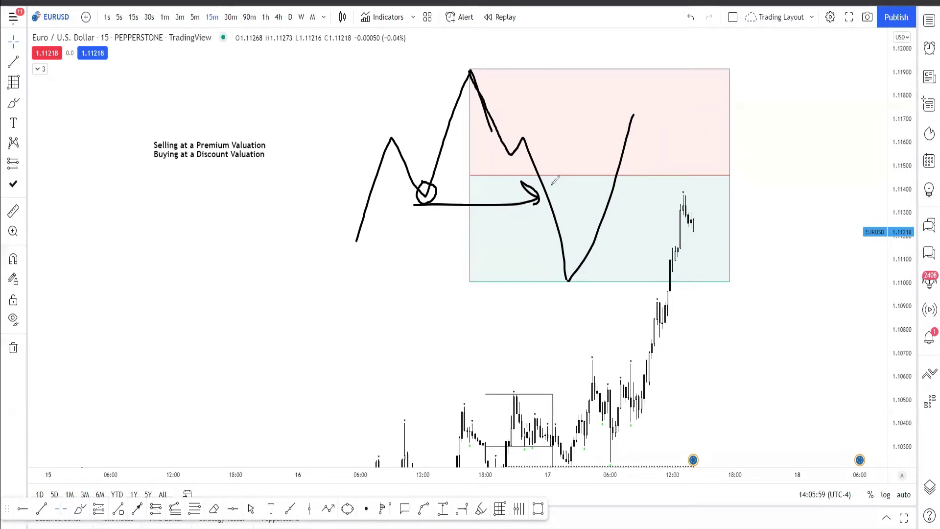
- Circle the box's midline and the minor peak above it, and draw two lines across the upper premium half
{"action": "left_click_drag", "start_coordinate": [553, 168], "coordinate": [551, 169]}
{"action": "mouse_move", "coordinate": [529, 138]}
{"action": "left_mouse_down"}
{"action": "mouse_move", "coordinate": [535, 154]}
{"action": "mouse_move", "coordinate": [529, 140]}
{"action": "left_mouse_up"}
{"action": "left_click_drag", "start_coordinate": [477, 106], "coordinate": [660, 99]}
{"action": "left_click_drag", "start_coordinate": [483, 124], "coordinate": [716, 124]}
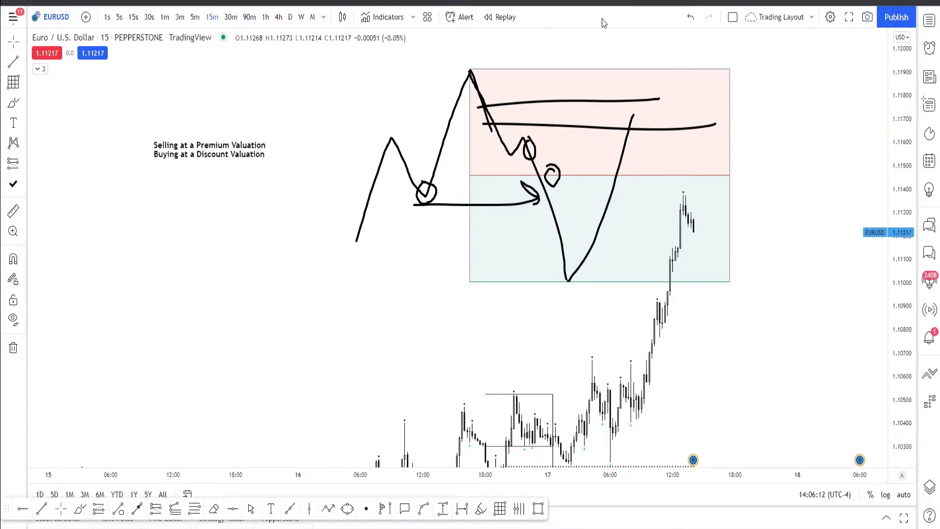
- Clear the freehand swing sketch and delete the range box, leaving only the text note
{"action": "key", "text": "Escape"}
{"action": "left_click", "coordinate": [471, 89]}
{"action": "key", "text": "Delete"}
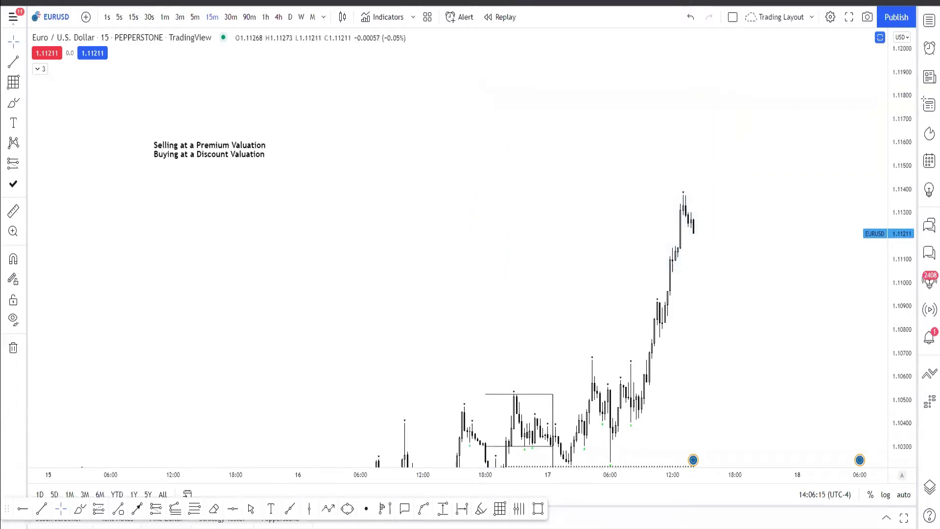
- Sketch a new higher-high swing with a deep drop, and span a range box from its highest peak down to the preceding pullback low
{"action": "mouse_move", "coordinate": [350, 205]}
{"action": "left_mouse_down"}
{"action": "mouse_move", "coordinate": [441, 149]}
{"action": "mouse_move", "coordinate": [473, 98]}
{"action": "mouse_move", "coordinate": [494, 92]}
{"action": "mouse_move", "coordinate": [540, 196]}
{"action": "mouse_move", "coordinate": [585, 247]}
{"action": "mouse_move", "coordinate": [599, 211]}
{"action": "left_mouse_up"}
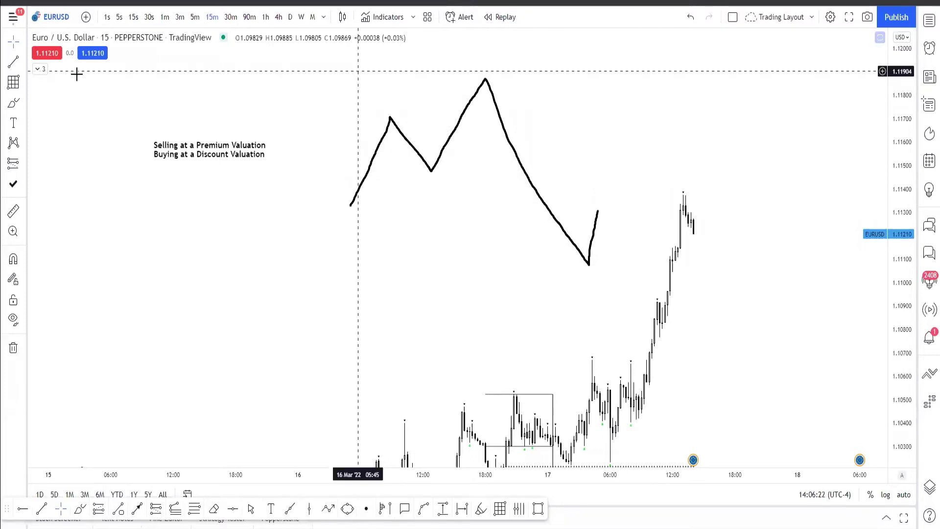
{"action": "mouse_move", "coordinate": [431, 171]}
{"action": "left_mouse_down"}
{"action": "mouse_move", "coordinate": [611, 139]}
{"action": "mouse_move", "coordinate": [720, 95]}
{"action": "mouse_move", "coordinate": [730, 79]}
{"action": "left_mouse_up"}
{"action": "left_click", "coordinate": [729, 78]}
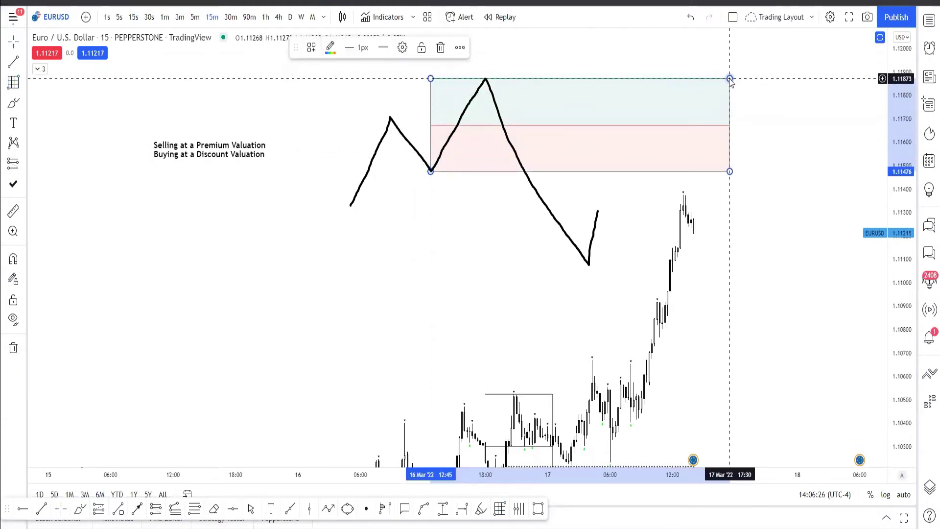
{"action": "key", "text": "Delete"}
{"action": "left_click", "coordinate": [14, 82]}
{"action": "left_click_drag", "start_coordinate": [485, 79], "coordinate": [701, 171]}
{"action": "left_click", "coordinate": [390, 163]}
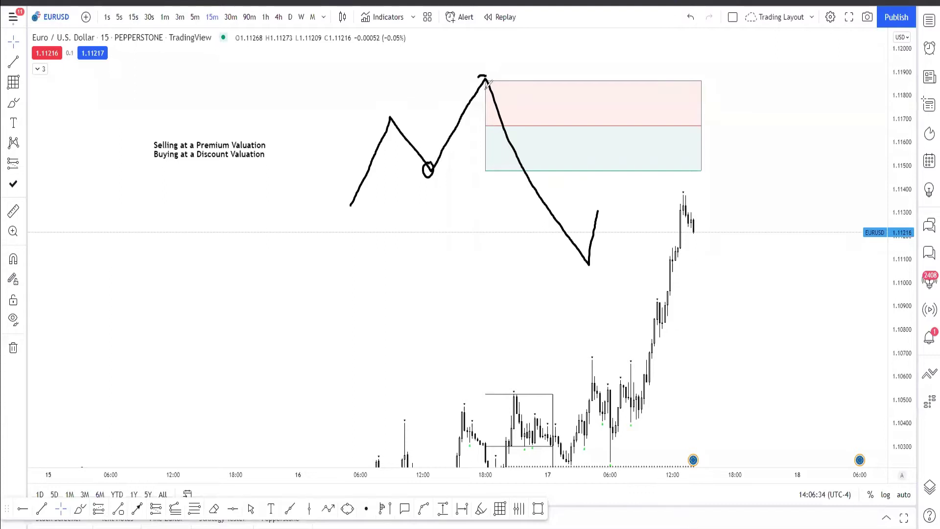
- Mark the final up-leg with circles at its ends and an arrowhead, and highlight the box's midline
{"action": "left_click_drag", "start_coordinate": [484, 86], "coordinate": [482, 77]}
{"action": "left_click_drag", "start_coordinate": [444, 127], "coordinate": [463, 142]}
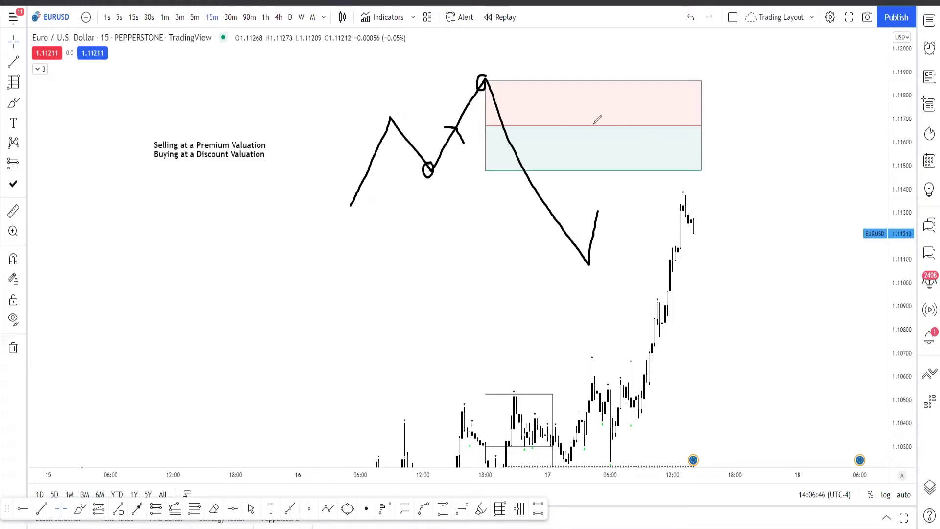
{"action": "left_click_drag", "start_coordinate": [593, 125], "coordinate": [637, 125]}
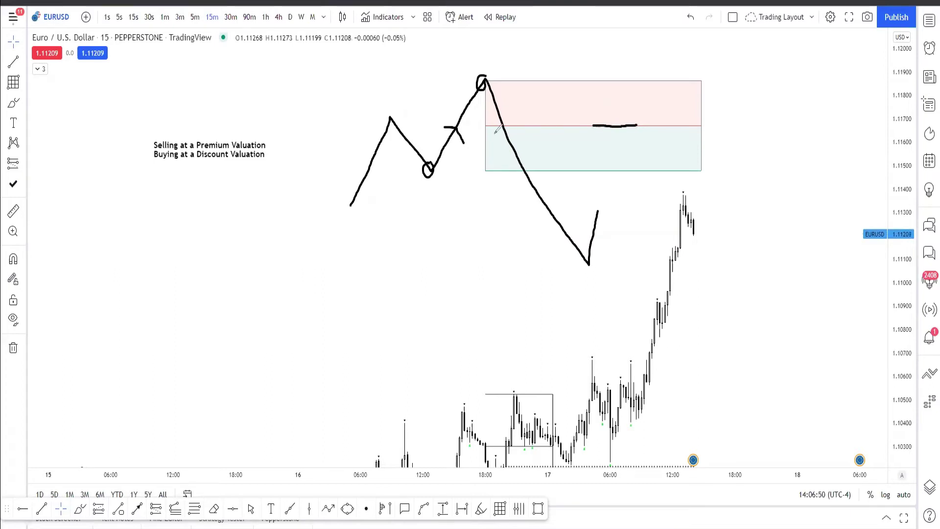
- Draw two lines across the premium half of the range box and mark the area above them
{"action": "mouse_move", "coordinate": [494, 117]}
{"action": "left_mouse_down"}
{"action": "mouse_move", "coordinate": [512, 114]}
{"action": "mouse_move", "coordinate": [513, 147]}
{"action": "mouse_move", "coordinate": [494, 139]}
{"action": "mouse_move", "coordinate": [495, 114]}
{"action": "mouse_move", "coordinate": [721, 97]}
{"action": "left_mouse_up"}
{"action": "left_click_drag", "start_coordinate": [474, 108], "coordinate": [692, 105]}
{"action": "mouse_move", "coordinate": [612, 84]}
{"action": "left_mouse_down"}
{"action": "mouse_move", "coordinate": [597, 101]}
{"action": "mouse_move", "coordinate": [609, 107]}
{"action": "mouse_move", "coordinate": [612, 88]}
{"action": "left_mouse_up"}
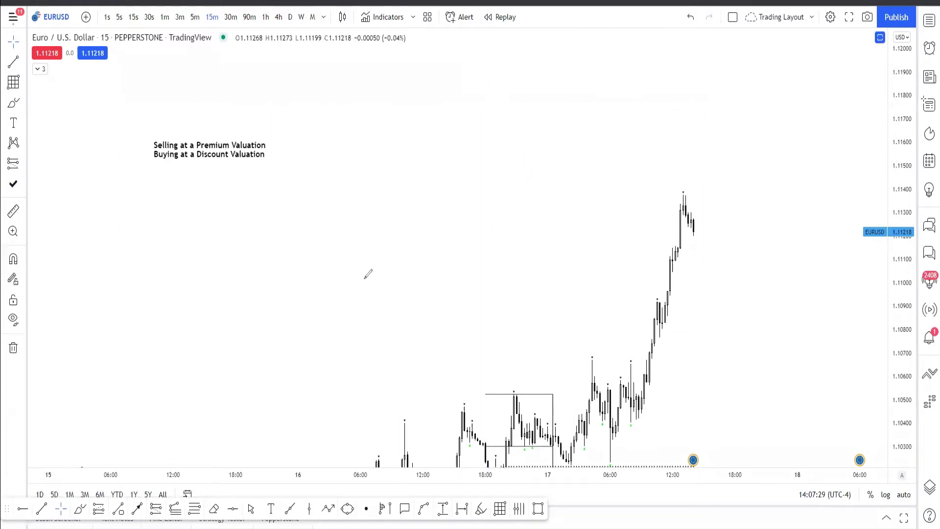
- Sketch a falling W-shaped swing with a strong rally, and span a range box from its middle peak down to its lowest low
{"action": "left_click_drag", "start_coordinate": [364, 226], "coordinate": [506, 153]}
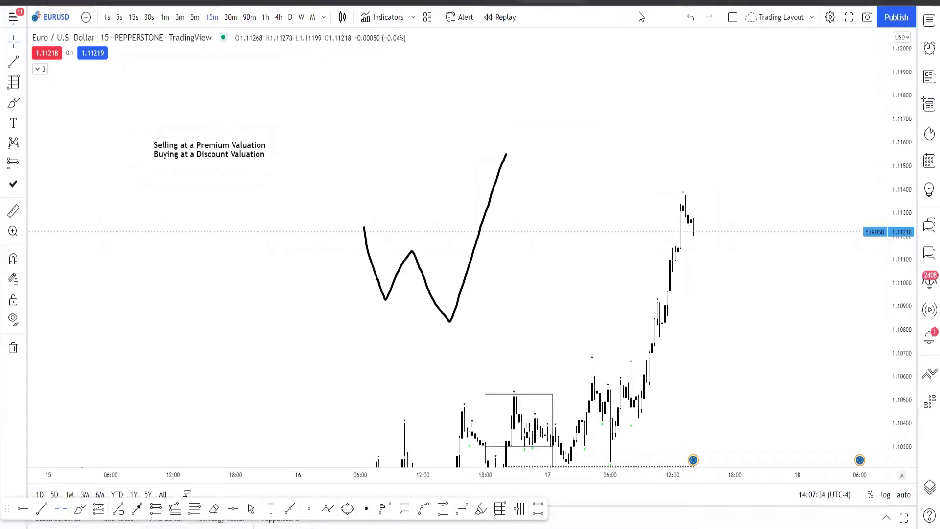
{"action": "left_click", "coordinate": [8, 83]}
{"action": "left_click", "coordinate": [412, 250]}
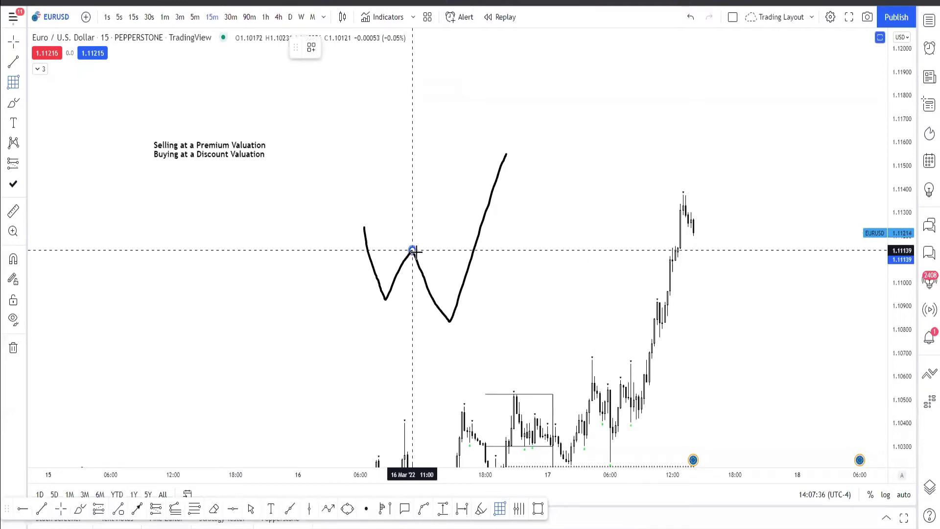
{"action": "left_click", "coordinate": [412, 250]}
{"action": "left_click", "coordinate": [600, 323]}
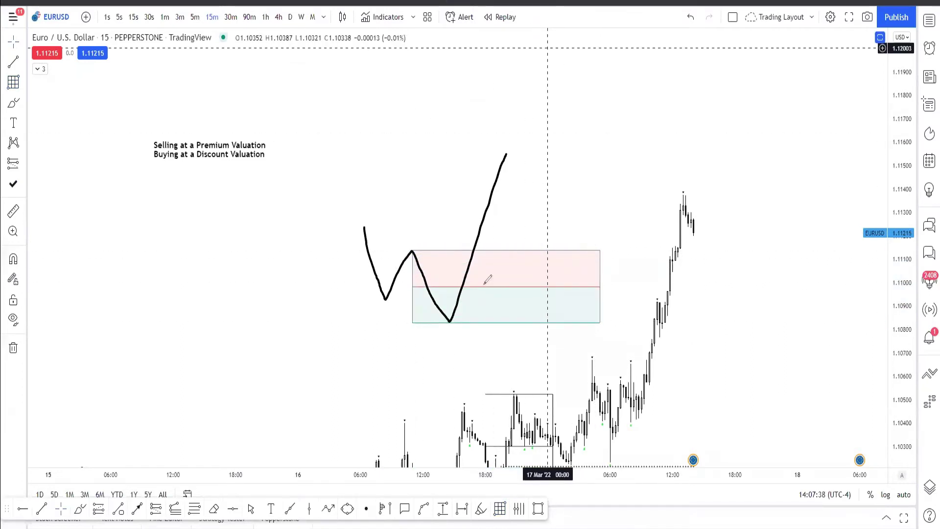
- Circle a point on the box's midline and draw two lines across the lower discount half
{"action": "left_click_drag", "start_coordinate": [485, 285], "coordinate": [486, 283]}
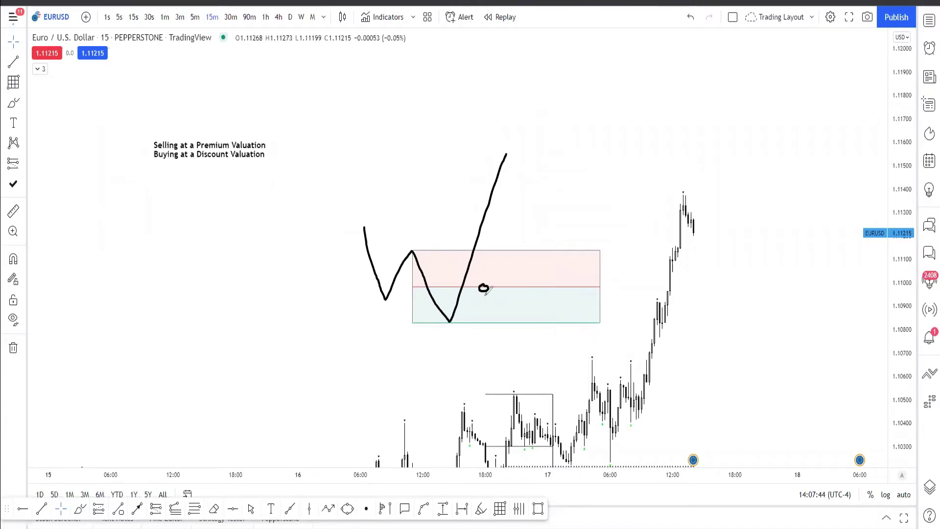
{"action": "left_click_drag", "start_coordinate": [463, 301], "coordinate": [580, 291]}
{"action": "left_click_drag", "start_coordinate": [451, 316], "coordinate": [585, 299]}
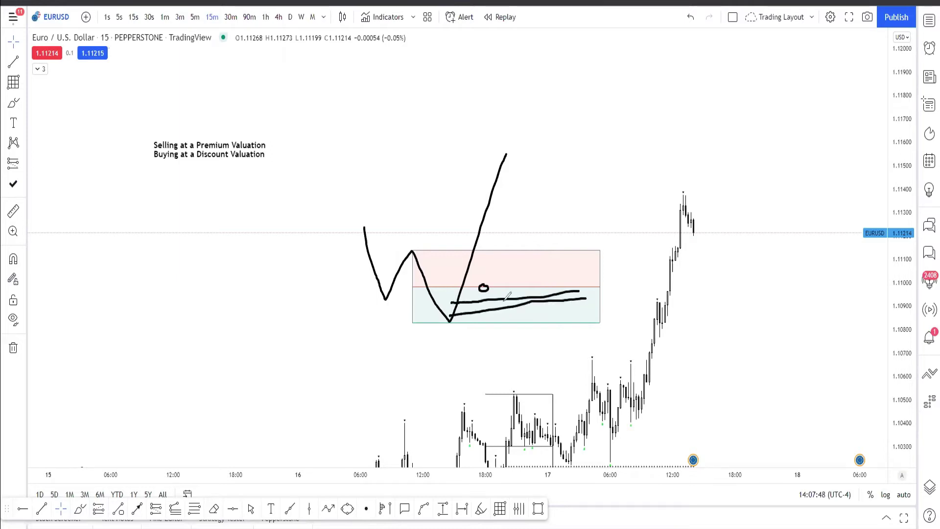
- Mark a small square in the discount half, and sketch the pullback into that half with an arrowed rally out of it
{"action": "mouse_move", "coordinate": [508, 295]}
{"action": "left_mouse_down"}
{"action": "mouse_move", "coordinate": [522, 303]}
{"action": "mouse_move", "coordinate": [504, 299]}
{"action": "left_mouse_up"}
{"action": "mouse_move", "coordinate": [522, 206]}
{"action": "left_mouse_down"}
{"action": "mouse_move", "coordinate": [552, 284]}
{"action": "mouse_move", "coordinate": [577, 182]}
{"action": "mouse_move", "coordinate": [570, 97]}
{"action": "mouse_move", "coordinate": [556, 110]}
{"action": "mouse_move", "coordinate": [593, 125]}
{"action": "left_mouse_up"}
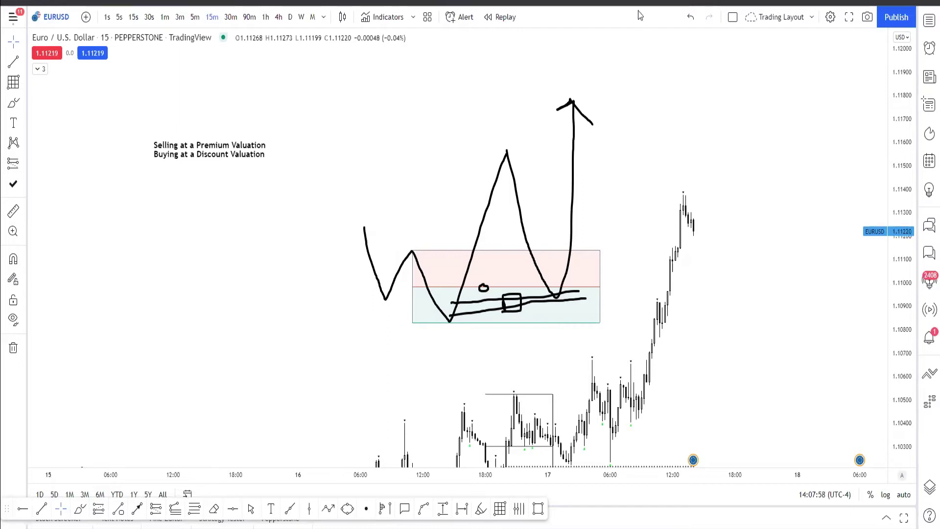
- Clear the sketches and range box, and draw an M-shaped swing beside a W-shaped swing, each with a strong final leg
{"action": "key", "text": "Escape"}
{"action": "middle_click", "coordinate": [571, 250]}
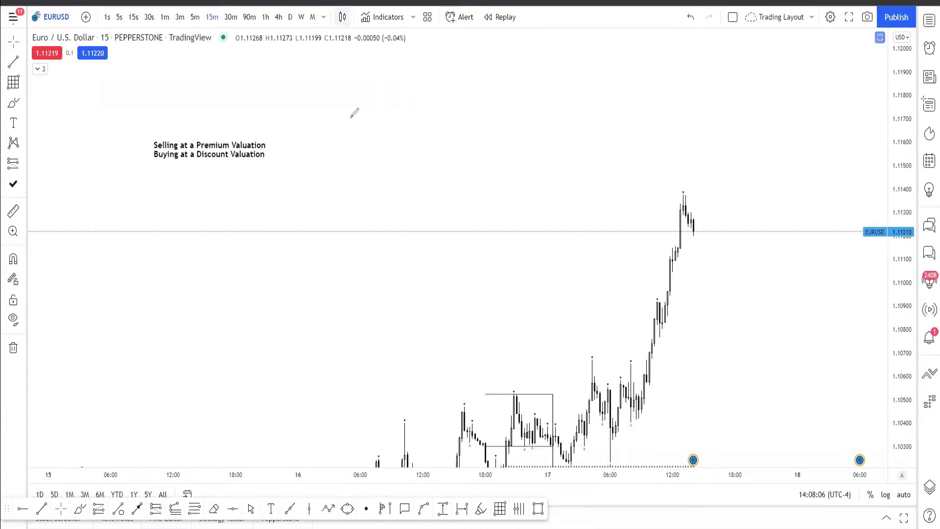
{"action": "mouse_move", "coordinate": [316, 218]}
{"action": "left_mouse_down"}
{"action": "mouse_move", "coordinate": [340, 145]}
{"action": "mouse_move", "coordinate": [366, 183]}
{"action": "mouse_move", "coordinate": [405, 88]}
{"action": "mouse_move", "coordinate": [441, 291]}
{"action": "mouse_move", "coordinate": [463, 195]}
{"action": "left_mouse_up"}
{"action": "mouse_move", "coordinate": [530, 151]}
{"action": "left_mouse_down"}
{"action": "mouse_move", "coordinate": [615, 252]}
{"action": "mouse_move", "coordinate": [625, 289]}
{"action": "left_mouse_up"}
{"action": "mouse_move", "coordinate": [633, 135]}
{"action": "left_mouse_down"}
{"action": "mouse_move", "coordinate": [683, 158]}
{"action": "mouse_move", "coordinate": [688, 170]}
{"action": "left_mouse_up"}
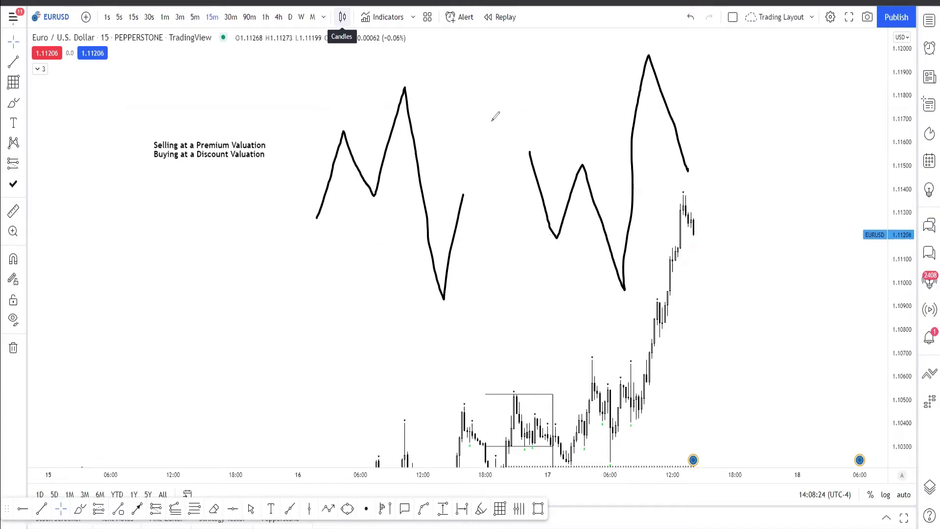
- Draw high, low and midpoint lines for the M swing's second up-leg and the W swing's second down-leg
{"action": "left_click_drag", "start_coordinate": [372, 198], "coordinate": [523, 204]}
{"action": "left_click_drag", "start_coordinate": [399, 89], "coordinate": [530, 79]}
{"action": "left_click_drag", "start_coordinate": [377, 152], "coordinate": [594, 148]}
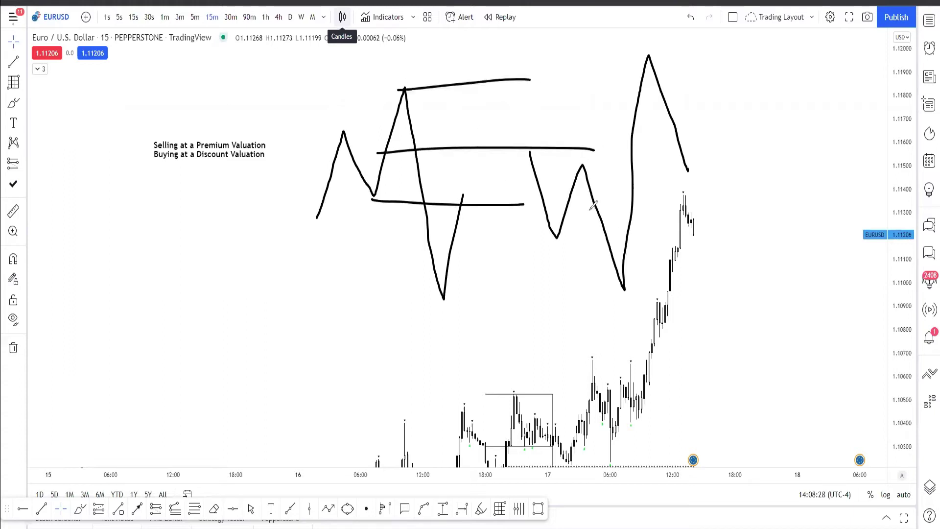
{"action": "left_click_drag", "start_coordinate": [623, 292], "coordinate": [779, 290]}
{"action": "left_click_drag", "start_coordinate": [580, 170], "coordinate": [789, 180]}
{"action": "left_click_drag", "start_coordinate": [613, 239], "coordinate": [794, 228]}
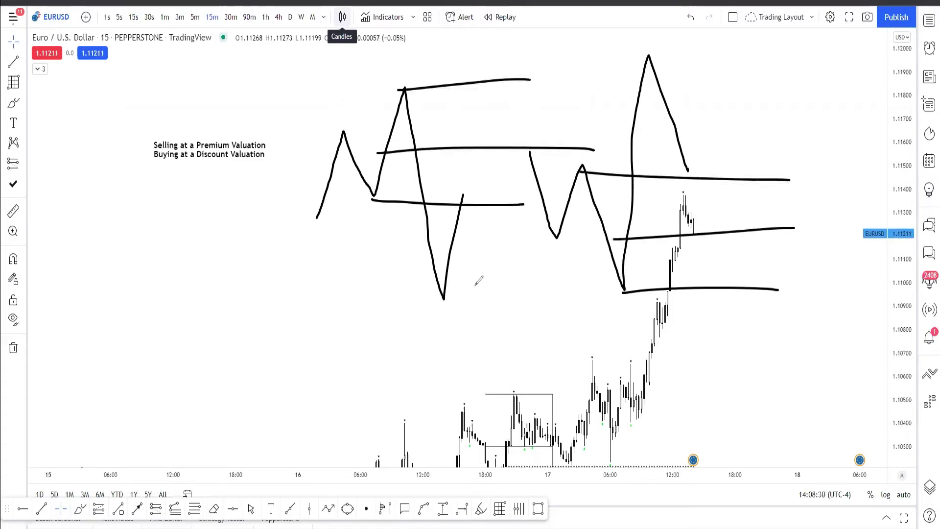
- Replace the sketches with an M-shaped swing annotated with an arrow from its first peak, two arrowheads down the drop and a circled high
{"action": "key", "text": "e"}
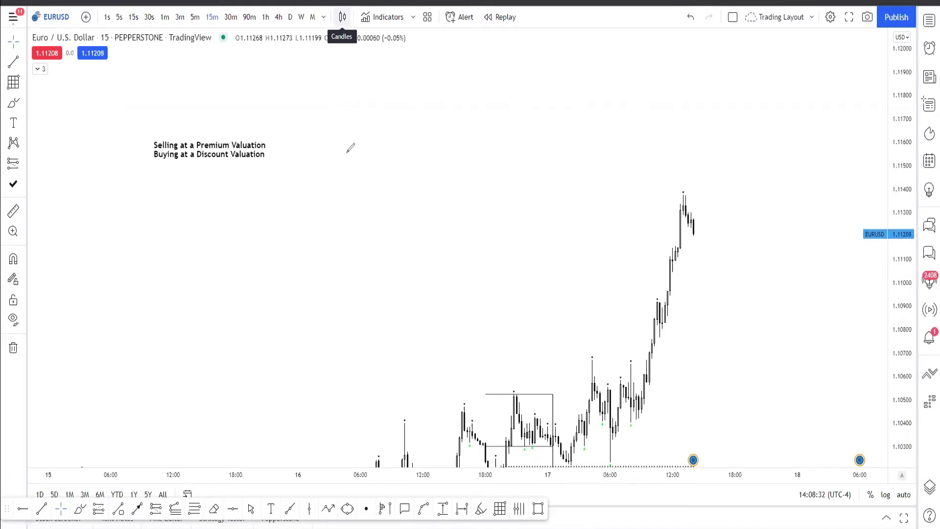
{"action": "mouse_move", "coordinate": [333, 217]}
{"action": "left_mouse_down"}
{"action": "mouse_move", "coordinate": [365, 125]}
{"action": "mouse_move", "coordinate": [420, 176]}
{"action": "mouse_move", "coordinate": [470, 133]}
{"action": "mouse_move", "coordinate": [511, 300]}
{"action": "mouse_move", "coordinate": [559, 204]}
{"action": "left_mouse_up"}
{"action": "mouse_move", "coordinate": [364, 126]}
{"action": "left_mouse_down"}
{"action": "mouse_move", "coordinate": [425, 116]}
{"action": "mouse_move", "coordinate": [417, 105]}
{"action": "mouse_move", "coordinate": [419, 129]}
{"action": "left_mouse_up"}
{"action": "mouse_move", "coordinate": [465, 208]}
{"action": "left_mouse_down"}
{"action": "mouse_move", "coordinate": [486, 219]}
{"action": "mouse_move", "coordinate": [498, 201]}
{"action": "left_mouse_up"}
{"action": "mouse_move", "coordinate": [476, 265]}
{"action": "left_mouse_down"}
{"action": "mouse_move", "coordinate": [502, 260]}
{"action": "mouse_move", "coordinate": [507, 248]}
{"action": "left_mouse_up"}
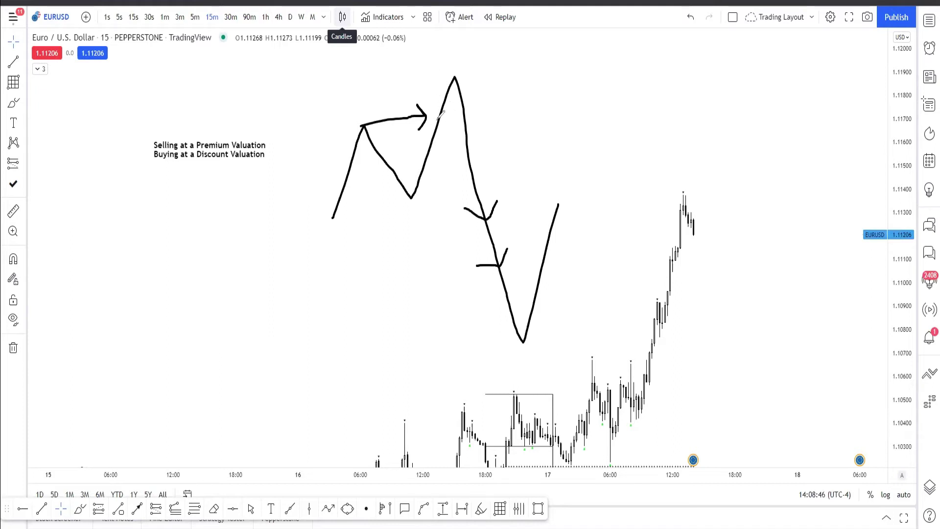
{"action": "mouse_move", "coordinate": [467, 142]}
{"action": "left_mouse_down"}
{"action": "mouse_move", "coordinate": [478, 141]}
{"action": "mouse_move", "coordinate": [443, 69]}
{"action": "mouse_move", "coordinate": [421, 110]}
{"action": "mouse_move", "coordinate": [442, 158]}
{"action": "left_mouse_up"}
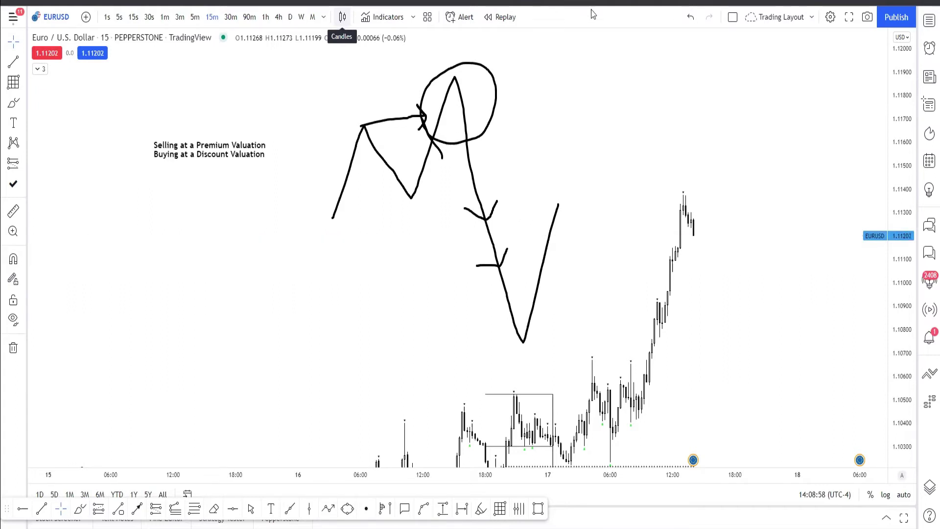
- Replace the sketch with a W-shaped swing that has an arrow under its first low and a circle around its lowest low
{"action": "key", "text": "ctrl+shift+3"}
{"action": "key", "text": "ctrl+shift+7"}
{"action": "mouse_move", "coordinate": [355, 169]}
{"action": "left_mouse_down"}
{"action": "mouse_move", "coordinate": [388, 244]}
{"action": "mouse_move", "coordinate": [441, 195]}
{"action": "mouse_move", "coordinate": [499, 328]}
{"action": "mouse_move", "coordinate": [543, 126]}
{"action": "mouse_move", "coordinate": [559, 130]}
{"action": "mouse_move", "coordinate": [561, 150]}
{"action": "left_mouse_up"}
{"action": "mouse_move", "coordinate": [383, 285]}
{"action": "left_mouse_down"}
{"action": "mouse_move", "coordinate": [447, 281]}
{"action": "mouse_move", "coordinate": [439, 294]}
{"action": "left_mouse_up"}
{"action": "mouse_move", "coordinate": [495, 274]}
{"action": "left_mouse_down"}
{"action": "mouse_move", "coordinate": [447, 323]}
{"action": "mouse_move", "coordinate": [518, 271]}
{"action": "left_mouse_up"}
- Draw horizontal lines across the rally leg, and extend the swing with a pullback to a marked low and an arrowed rally
{"action": "left_click_drag", "start_coordinate": [501, 164], "coordinate": [560, 166]}
{"action": "left_click_drag", "start_coordinate": [519, 189], "coordinate": [580, 195]}
{"action": "left_click_drag", "start_coordinate": [508, 213], "coordinate": [570, 206]}
{"action": "left_click_drag", "start_coordinate": [495, 228], "coordinate": [572, 225]}
{"action": "left_click_drag", "start_coordinate": [501, 239], "coordinate": [713, 246]}
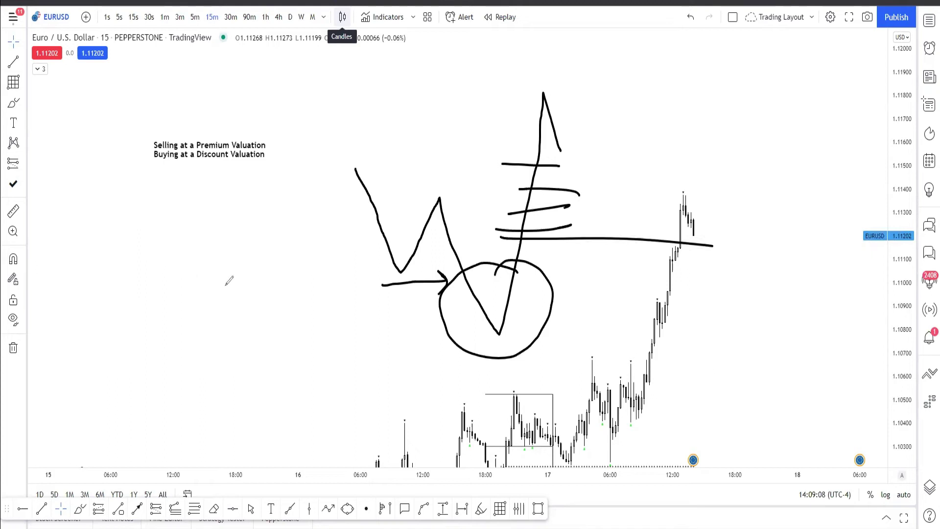
{"action": "mouse_move", "coordinate": [543, 91]}
{"action": "left_mouse_down"}
{"action": "mouse_move", "coordinate": [615, 288]}
{"action": "mouse_move", "coordinate": [636, 193]}
{"action": "mouse_move", "coordinate": [642, 79]}
{"action": "mouse_move", "coordinate": [673, 109]}
{"action": "left_mouse_up"}
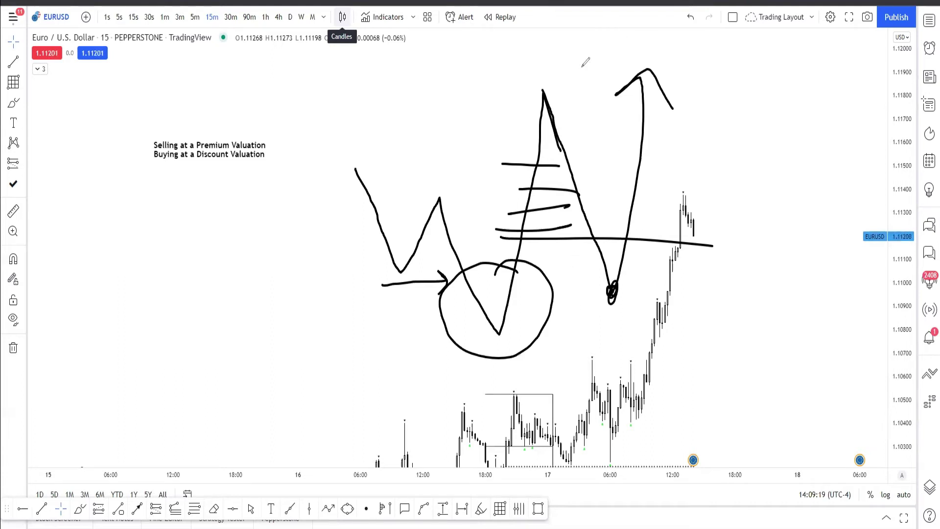
- Sketch a W-shaped swing with a stepped climb, a curved support line, and a deep drop to a marked low with an arrowed rally
{"action": "mouse_move", "coordinate": [318, 224]}
{"action": "left_mouse_down"}
{"action": "mouse_move", "coordinate": [416, 268]}
{"action": "mouse_move", "coordinate": [420, 175]}
{"action": "mouse_move", "coordinate": [440, 183]}
{"action": "mouse_move", "coordinate": [456, 224]}
{"action": "left_mouse_up"}
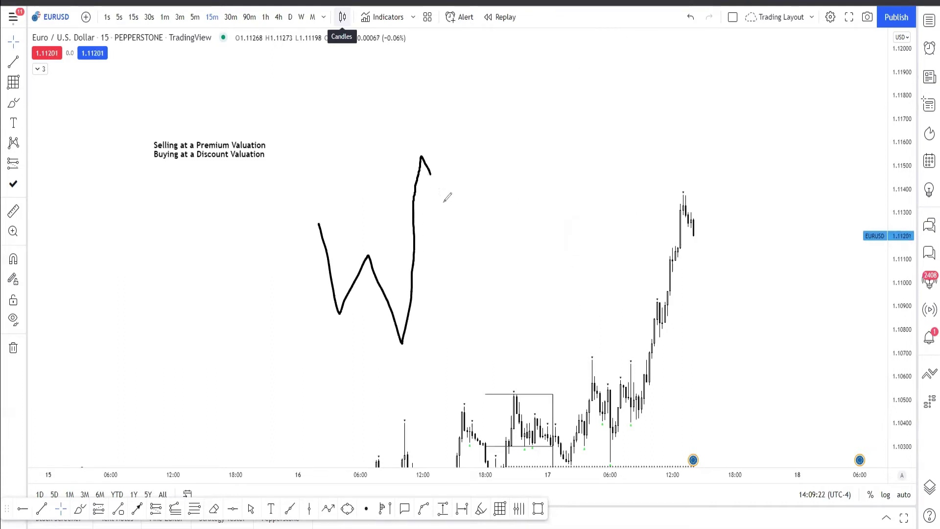
{"action": "mouse_move", "coordinate": [463, 161]}
{"action": "left_mouse_down"}
{"action": "mouse_move", "coordinate": [512, 98]}
{"action": "mouse_move", "coordinate": [531, 93]}
{"action": "mouse_move", "coordinate": [540, 68]}
{"action": "left_mouse_up"}
{"action": "left_click_drag", "start_coordinate": [443, 231], "coordinate": [518, 126]}
{"action": "mouse_move", "coordinate": [541, 71]}
{"action": "left_mouse_down"}
{"action": "mouse_move", "coordinate": [584, 252]}
{"action": "mouse_move", "coordinate": [583, 290]}
{"action": "mouse_move", "coordinate": [609, 85]}
{"action": "mouse_move", "coordinate": [632, 108]}
{"action": "left_mouse_up"}
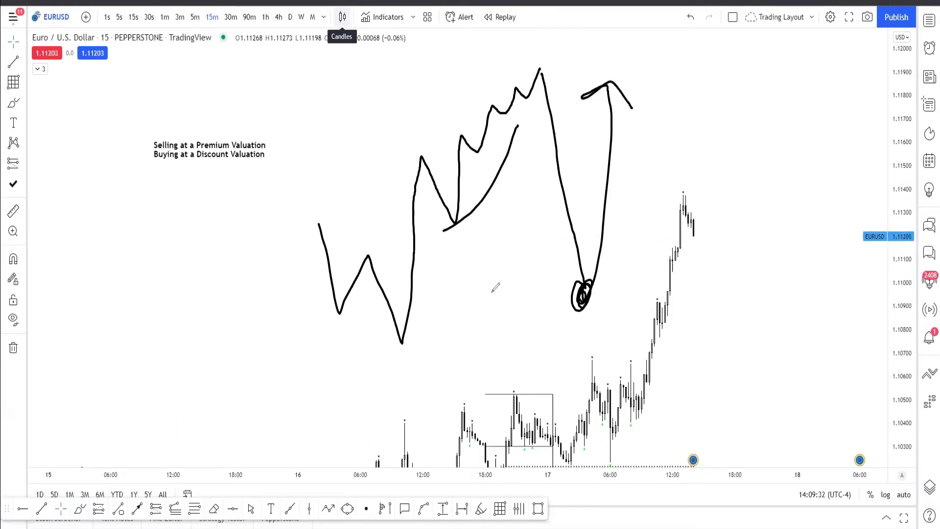
- Clear the sketch and draw an M-shaped swing with an arrowhead on its second up-leg
{"action": "left_click", "coordinate": [595, 38]}
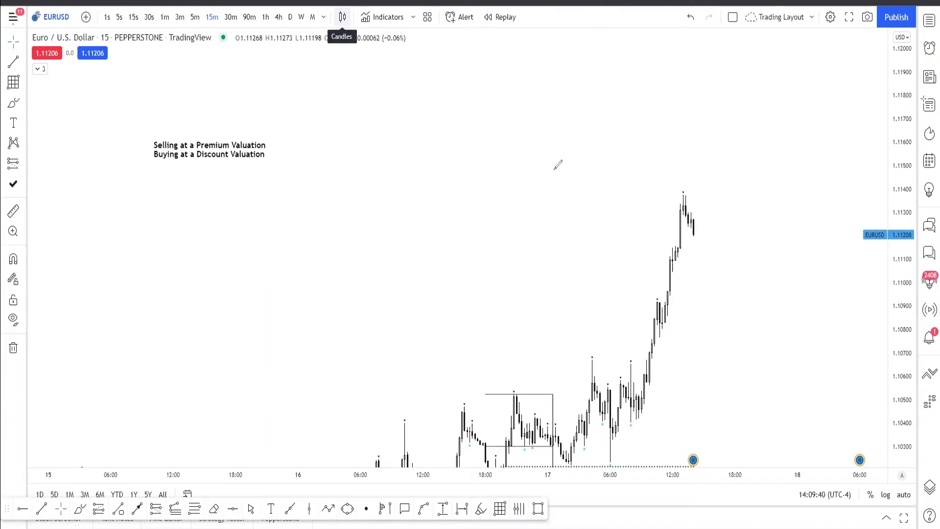
{"action": "mouse_move", "coordinate": [325, 275]}
{"action": "left_mouse_down"}
{"action": "mouse_move", "coordinate": [382, 250]}
{"action": "mouse_move", "coordinate": [523, 316]}
{"action": "mouse_move", "coordinate": [548, 280]}
{"action": "left_mouse_up"}
{"action": "mouse_move", "coordinate": [399, 186]}
{"action": "left_mouse_down"}
{"action": "mouse_move", "coordinate": [412, 185]}
{"action": "mouse_move", "coordinate": [426, 210]}
{"action": "left_mouse_up"}
- Add a text note reading "Manipulative Leg" above the swing's highest peak, and move it lower beside the peak
{"action": "left_click", "coordinate": [13, 122]}
{"action": "left_click", "coordinate": [389, 85]}
{"action": "type", "text": "Manipua"}
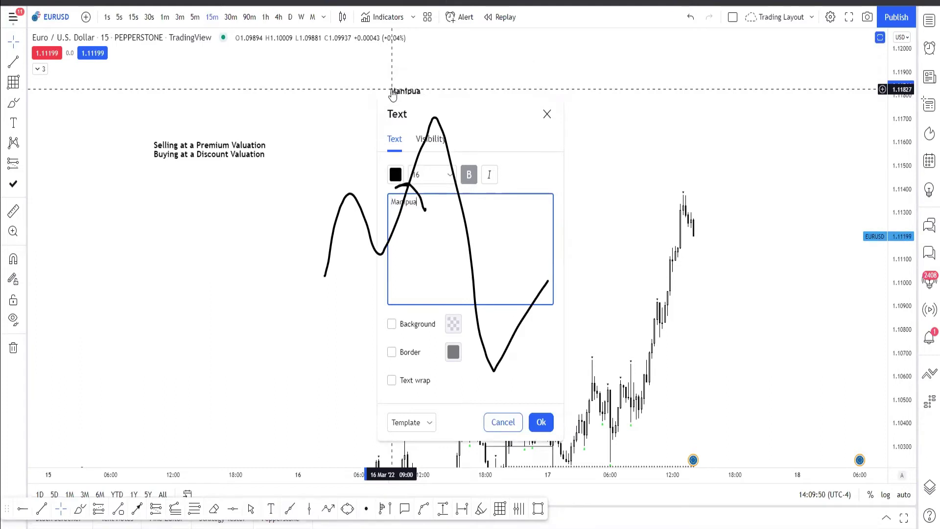
{"action": "type", "text": "t"}
{"action": "key", "text": "BackSpace"}
{"action": "key", "text": "BackSpace"}
{"action": "left_click", "coordinate": [541, 421]}
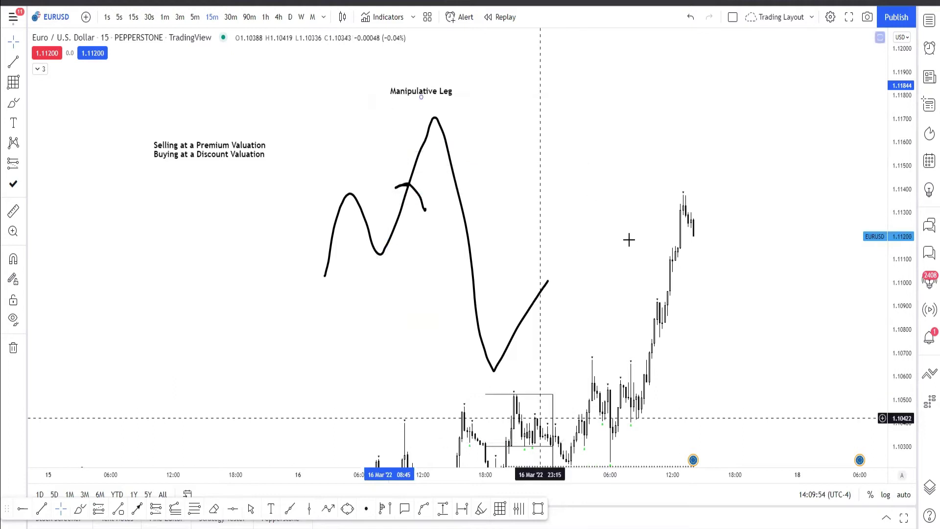
{"action": "left_click_drag", "start_coordinate": [390, 93], "coordinate": [351, 121]}
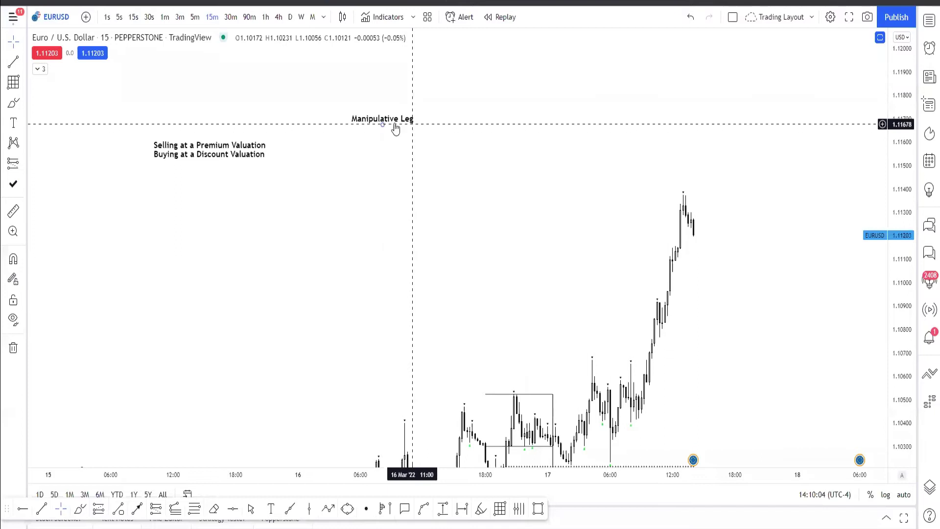
- Delete the "Manipulative Leg" note and the premium and discount valuation note
{"action": "left_click", "coordinate": [393, 122]}
{"action": "key", "text": "Delete"}
{"action": "left_click", "coordinate": [261, 150]}
{"action": "key", "text": "Delete"}
- Examine the EURUSD candles around the 15 to 16 March session box and check the list of applied indicators
{"action": "left_click_drag", "start_coordinate": [345, 300], "coordinate": [461, 28]}
{"action": "scroll", "coordinate": [617, 307], "scroll_direction": "up", "scroll_amount": 3}
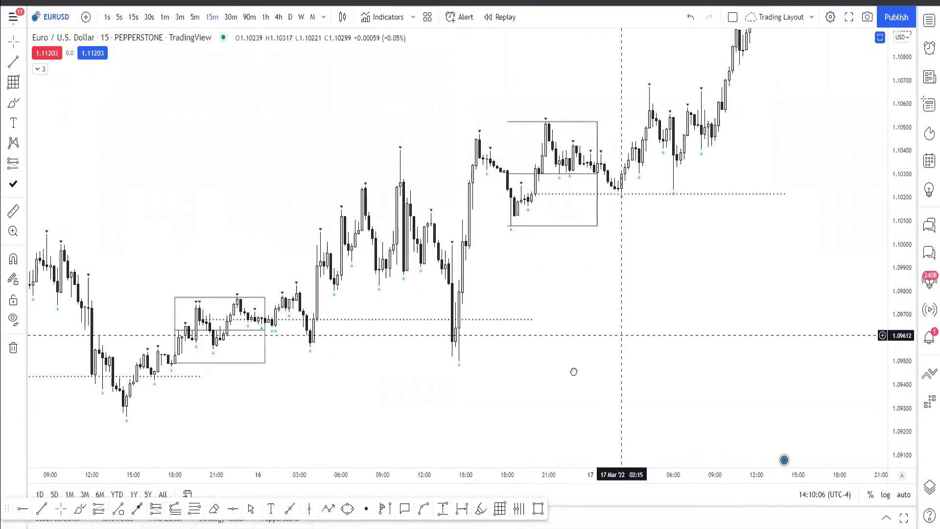
{"action": "left_click_drag", "start_coordinate": [573, 372], "coordinate": [762, 299]}
{"action": "left_click_drag", "start_coordinate": [451, 304], "coordinate": [497, 293]}
{"action": "left_click_drag", "start_coordinate": [899, 281], "coordinate": [899, 147]}
{"action": "scroll", "coordinate": [771, 294], "scroll_direction": "up", "scroll_amount": 3}
{"action": "left_click_drag", "start_coordinate": [568, 335], "coordinate": [722, 332]}
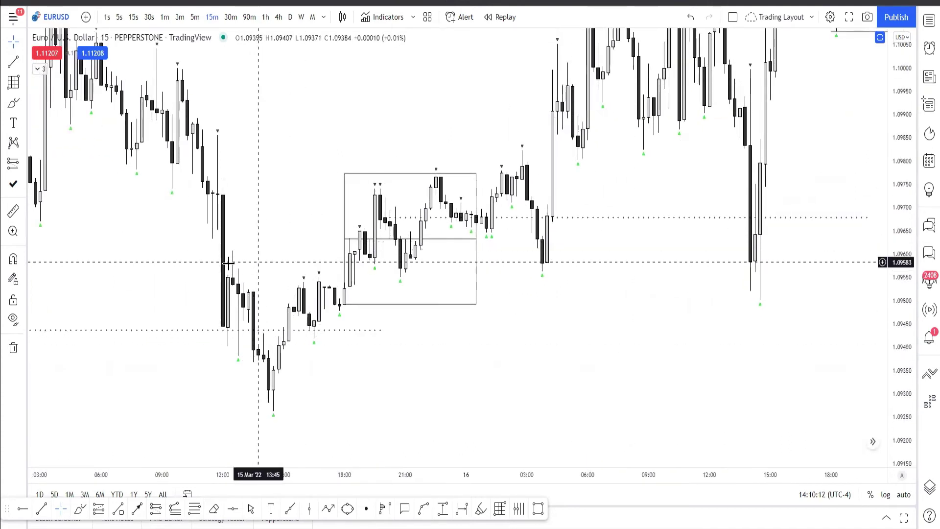
{"action": "left_click", "coordinate": [40, 68]}
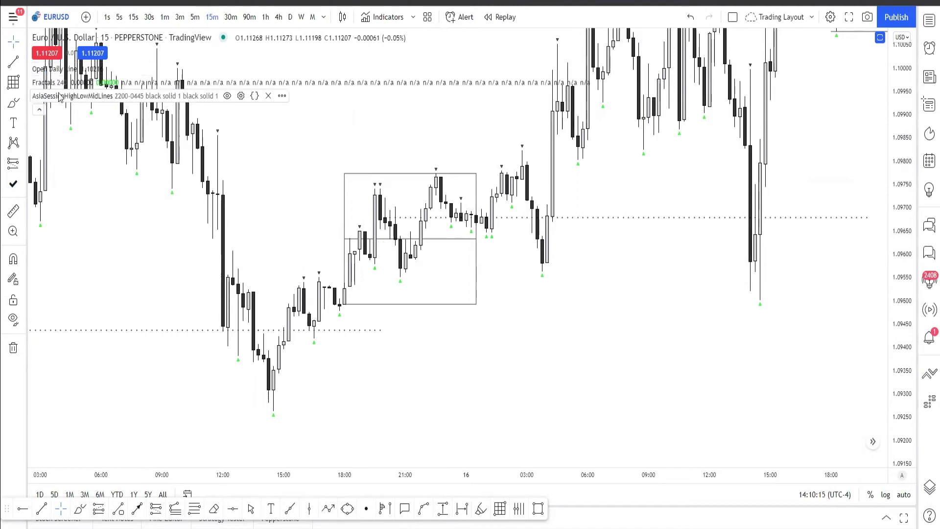
{"action": "left_click", "coordinate": [40, 109]}
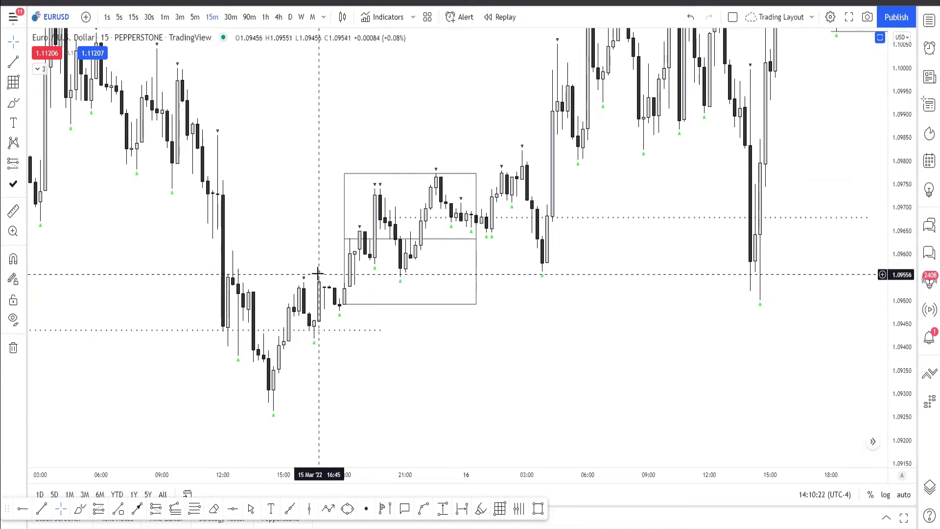
- Span a range box over the small swing before the session box, and replace it with a circle around the lows at the session midline
{"action": "left_click", "coordinate": [14, 83]}
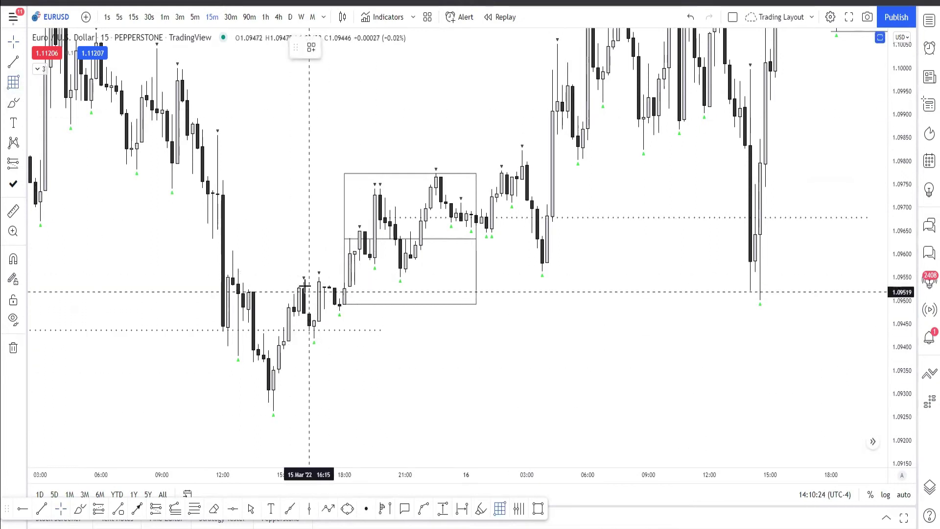
{"action": "mouse_move", "coordinate": [304, 282]}
{"action": "left_mouse_down"}
{"action": "mouse_move", "coordinate": [367, 336]}
{"action": "mouse_move", "coordinate": [431, 337]}
{"action": "left_mouse_up"}
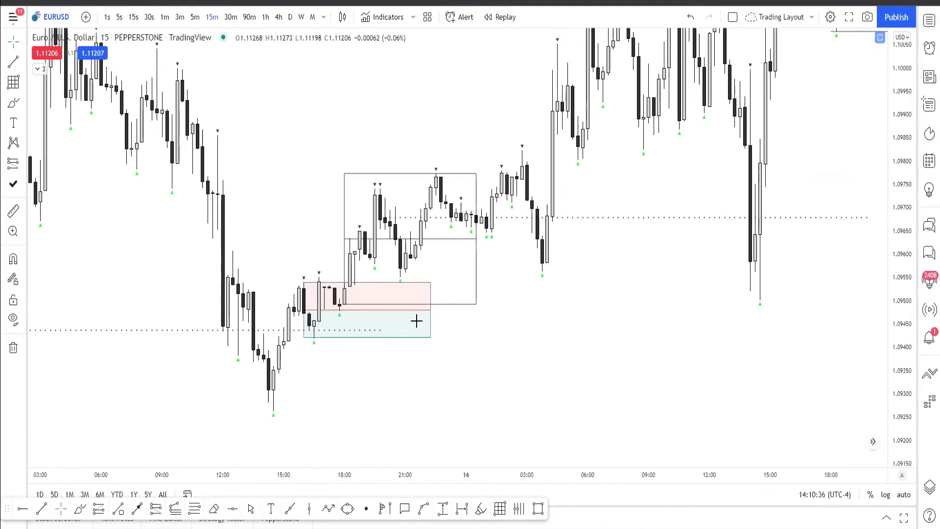
{"action": "key", "text": "Delete"}
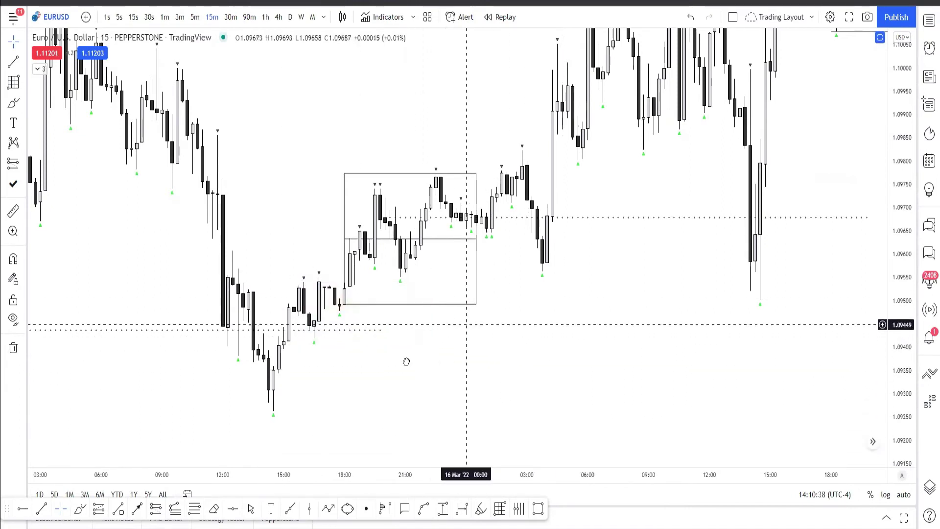
{"action": "left_click_drag", "start_coordinate": [458, 331], "coordinate": [388, 373]}
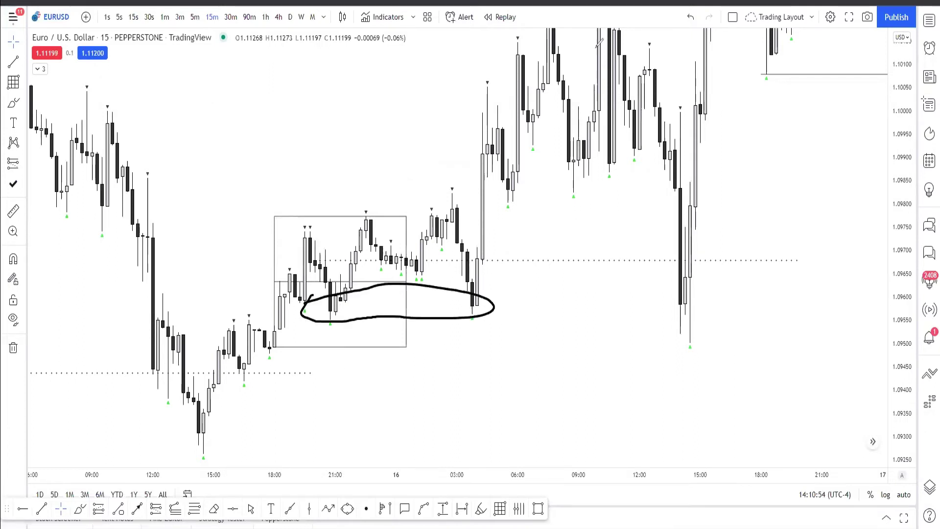
- Clear the circle and span a range box from the 15 March 19:45 high down to the session's following swing low
{"action": "key", "text": "Escape"}
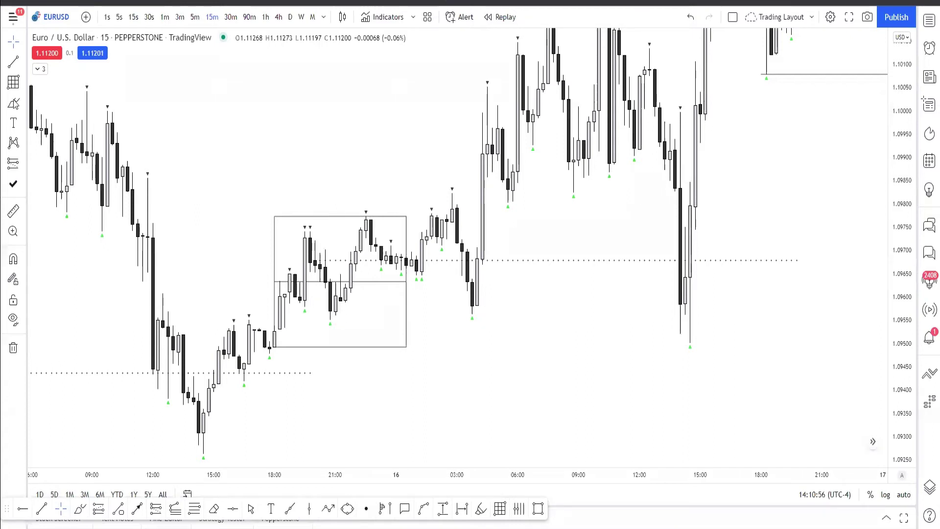
{"action": "key", "text": "alt+f"}
{"action": "left_click", "coordinate": [310, 231]}
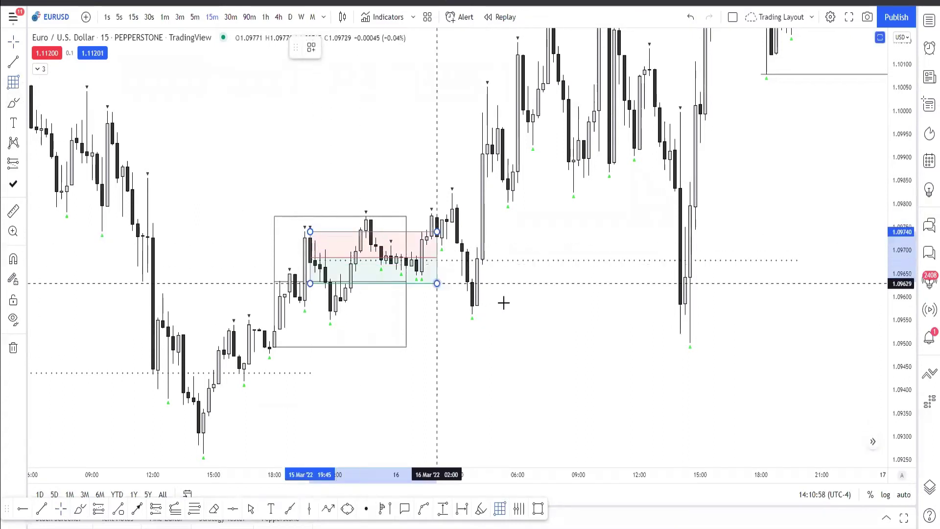
{"action": "left_click", "coordinate": [538, 319]}
{"action": "left_click", "coordinate": [546, 343]}
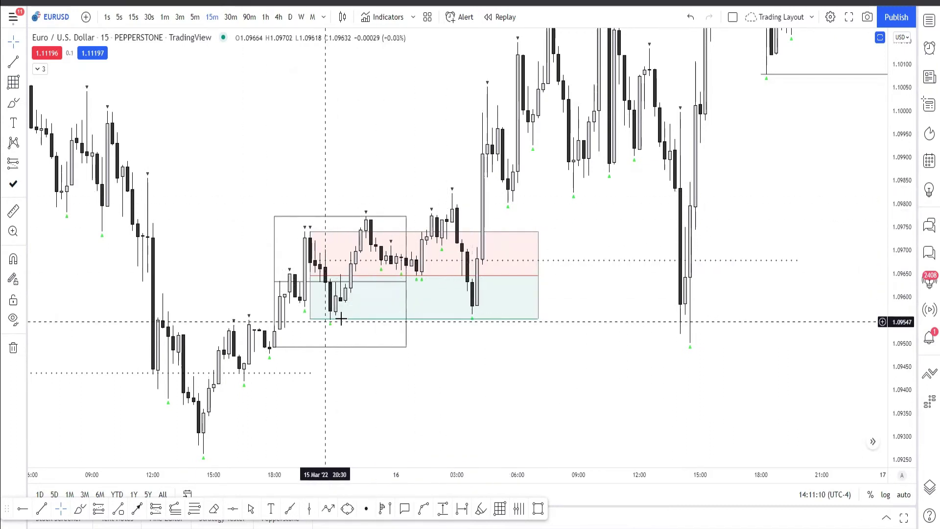
- Delete the session range box and span a new one from the 16 March 04:30 high down to the next swing low
{"action": "left_click", "coordinate": [539, 308]}
{"action": "key", "text": "Delete"}
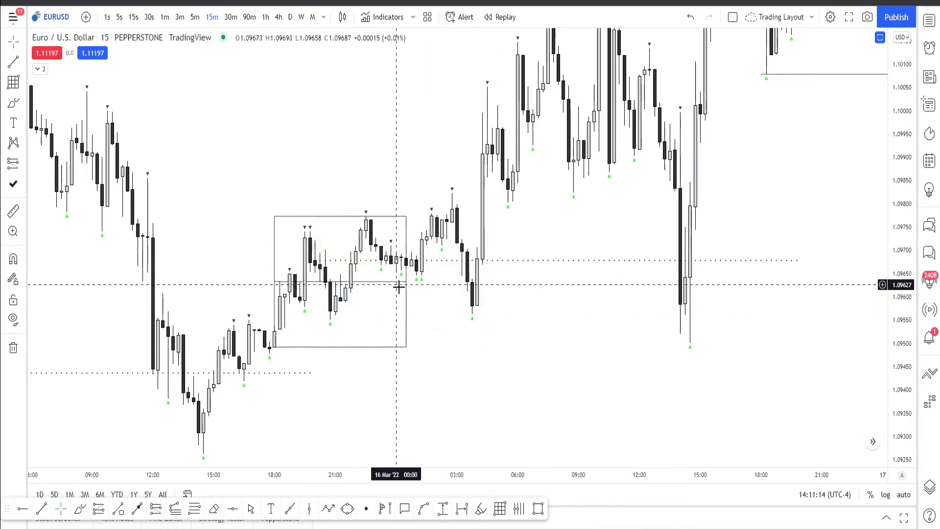
{"action": "left_click_drag", "start_coordinate": [332, 234], "coordinate": [282, 295]}
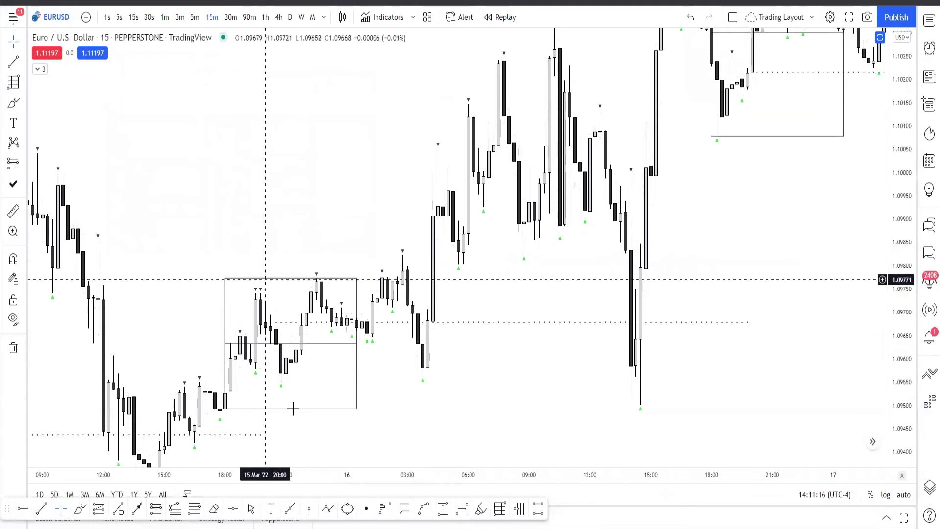
{"action": "left_click_drag", "start_coordinate": [532, 299], "coordinate": [414, 342]}
{"action": "scroll", "coordinate": [259, 407], "scroll_direction": "down", "scroll_amount": 2}
{"action": "left_click_drag", "start_coordinate": [476, 413], "coordinate": [377, 408]}
{"action": "scroll", "coordinate": [373, 393], "scroll_direction": "up", "scroll_amount": 1}
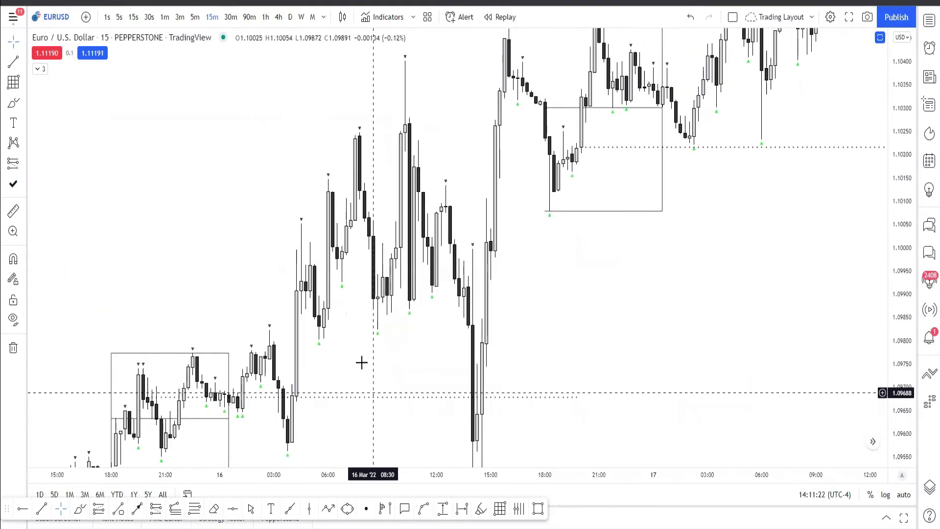
{"action": "left_click_drag", "start_coordinate": [354, 354], "coordinate": [377, 361]}
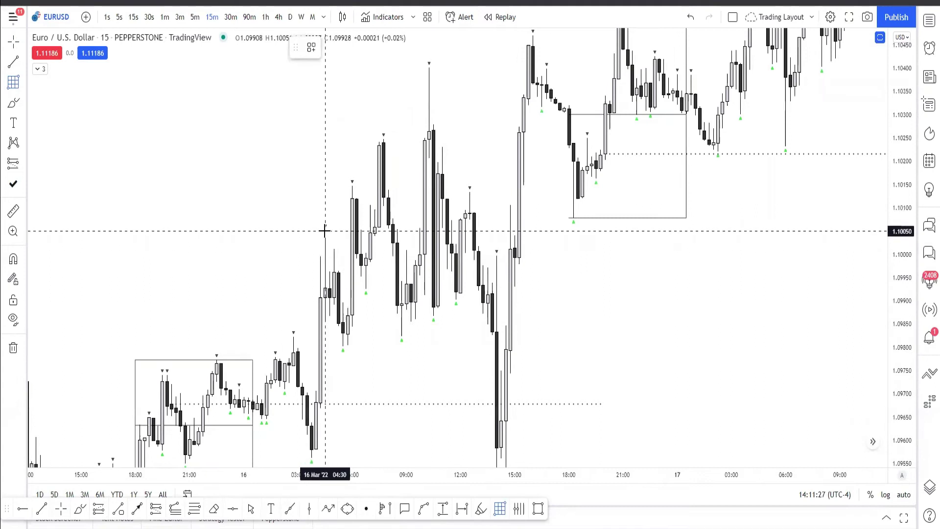
{"action": "left_click_drag", "start_coordinate": [324, 230], "coordinate": [474, 344]}
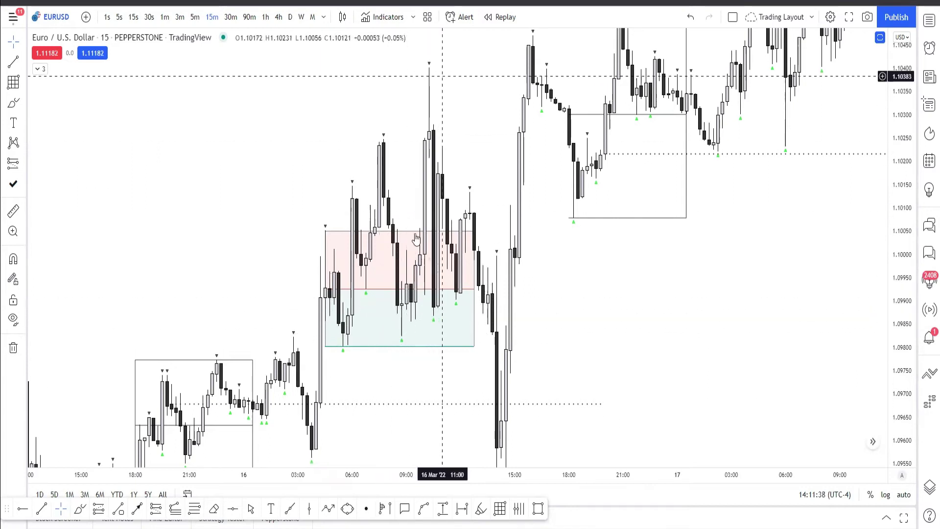
- Delete the 16 March range box and span one from the 15 March 05:30 low up to the following swing high
{"action": "left_click", "coordinate": [416, 346]}
{"action": "key", "text": "Delete"}
{"action": "left_click_drag", "start_coordinate": [619, 314], "coordinate": [737, 410]}
{"action": "scroll", "coordinate": [551, 354], "scroll_direction": "up", "scroll_amount": 1}
{"action": "left_click_drag", "start_coordinate": [563, 302], "coordinate": [691, 222]}
{"action": "left_click_drag", "start_coordinate": [460, 294], "coordinate": [433, 332]}
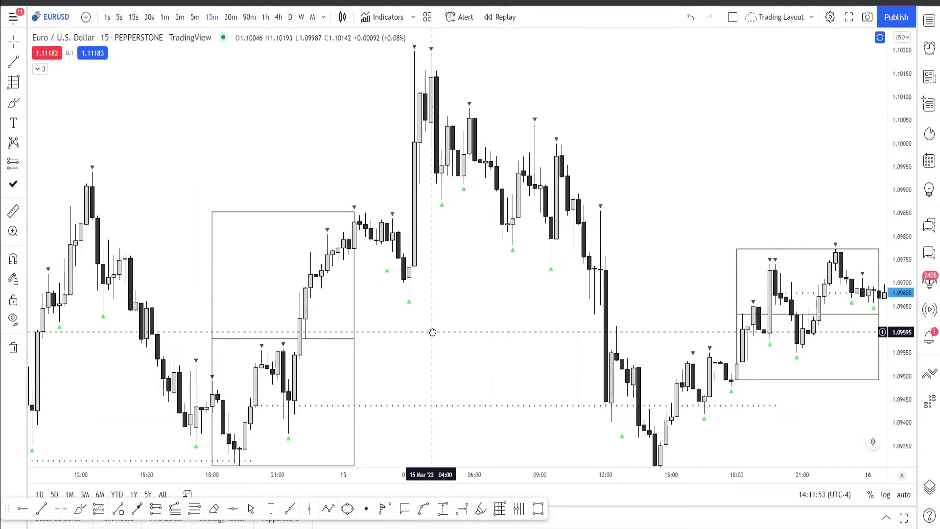
{"action": "left_click_drag", "start_coordinate": [435, 327], "coordinate": [441, 308]}
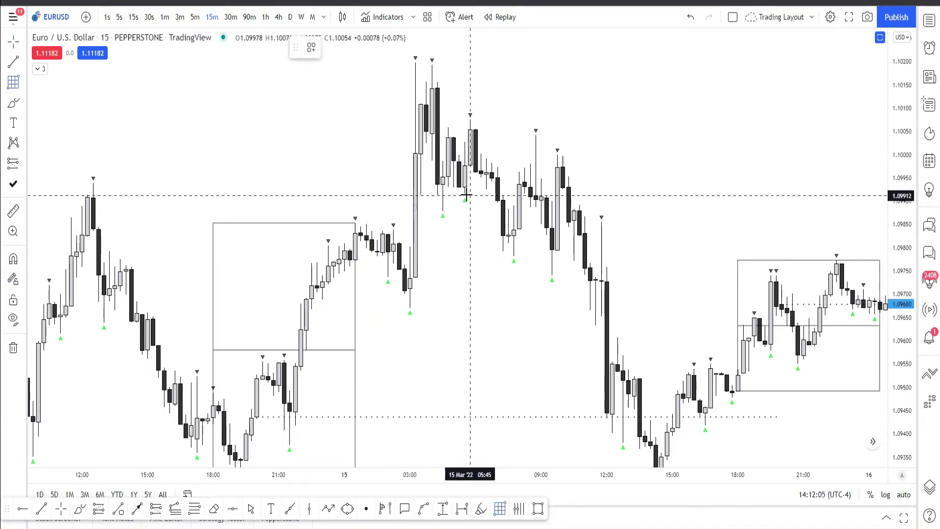
{"action": "mouse_move", "coordinate": [464, 195]}
{"action": "left_mouse_down"}
{"action": "mouse_move", "coordinate": [636, 139]}
{"action": "mouse_move", "coordinate": [650, 123]}
{"action": "left_mouse_up"}
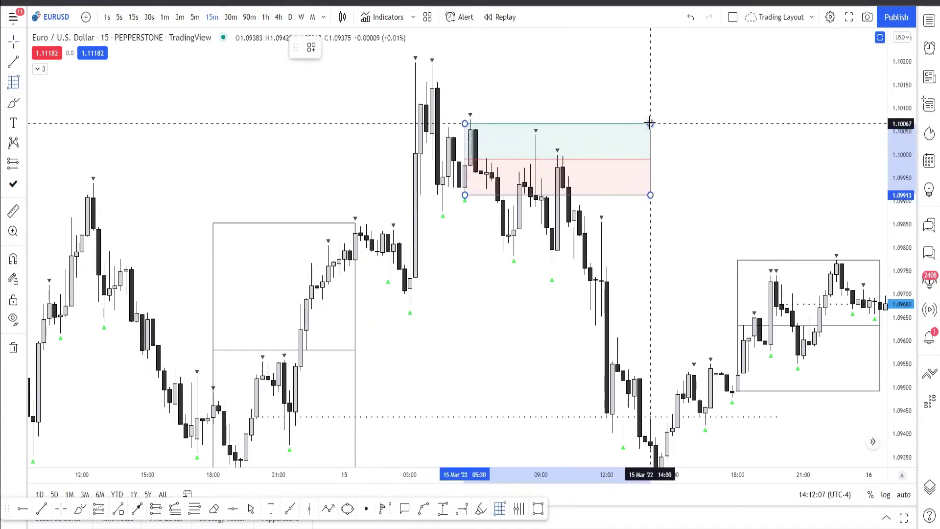
- Replace the upward box with one spanning from the swing high at 1.10078 down to the low, starting at 15 March 05:15
{"action": "left_click", "coordinate": [650, 122]}
{"action": "key", "text": "Delete"}
{"action": "left_click", "coordinate": [14, 80]}
{"action": "left_click", "coordinate": [530, 118]}
{"action": "left_click_drag", "start_coordinate": [486, 163], "coordinate": [459, 193]}
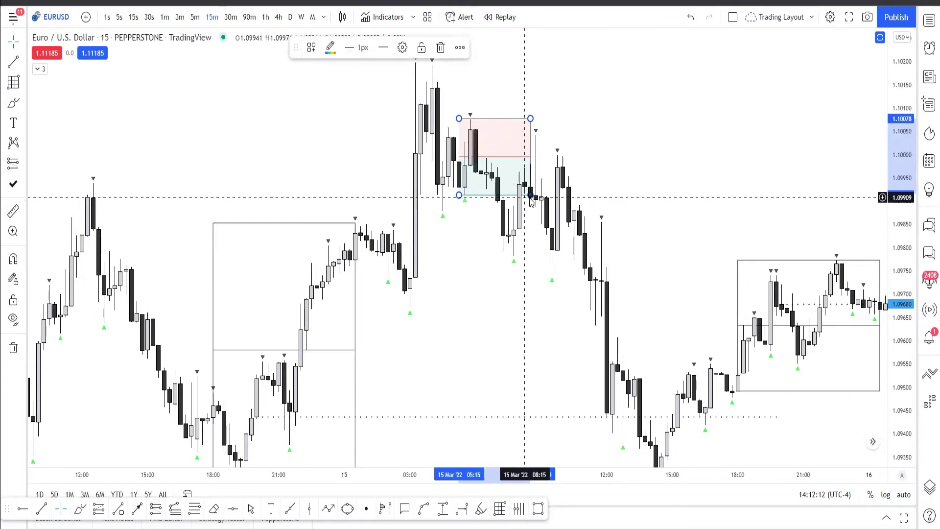
- Extend the range box spanning down from 1.10078 to 15 March 13:00, and clear it from the chart
{"action": "left_click_drag", "start_coordinate": [530, 195], "coordinate": [629, 197]}
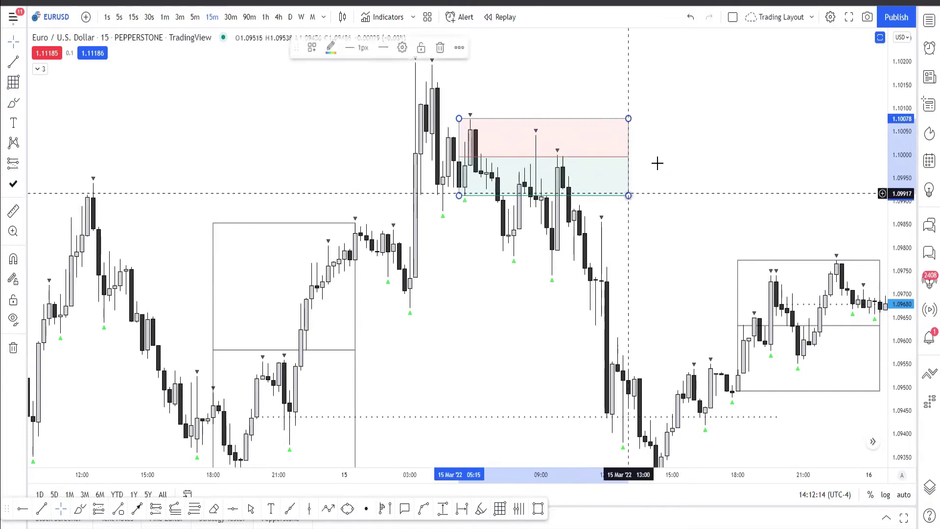
{"action": "left_click", "coordinate": [656, 161]}
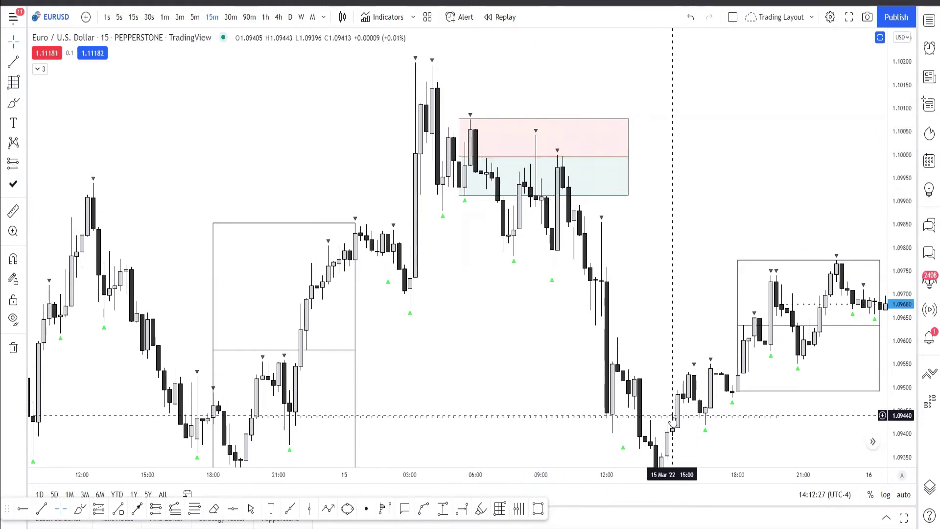
{"action": "left_click", "coordinate": [626, 193]}
{"action": "key", "text": "Delete"}
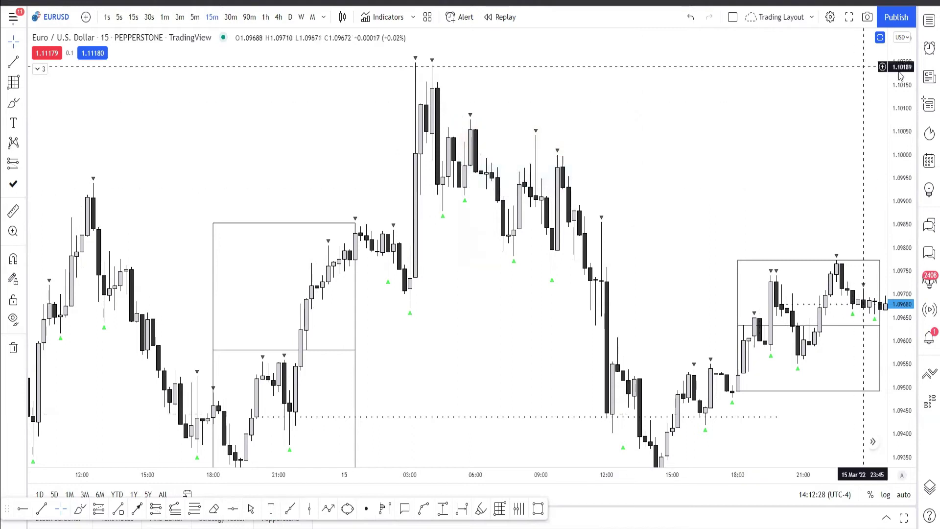
{"action": "left_click", "coordinate": [928, 22]}
{"action": "left_click", "coordinate": [929, 22]}
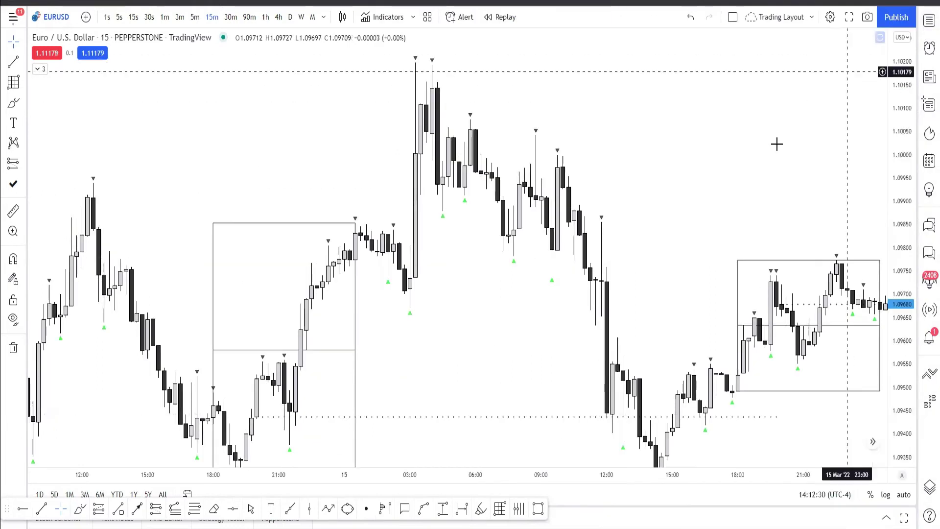
- Examine the swing legs before and after the session box between 14 and 15 March
{"action": "left_click_drag", "start_coordinate": [705, 185], "coordinate": [684, 170]}
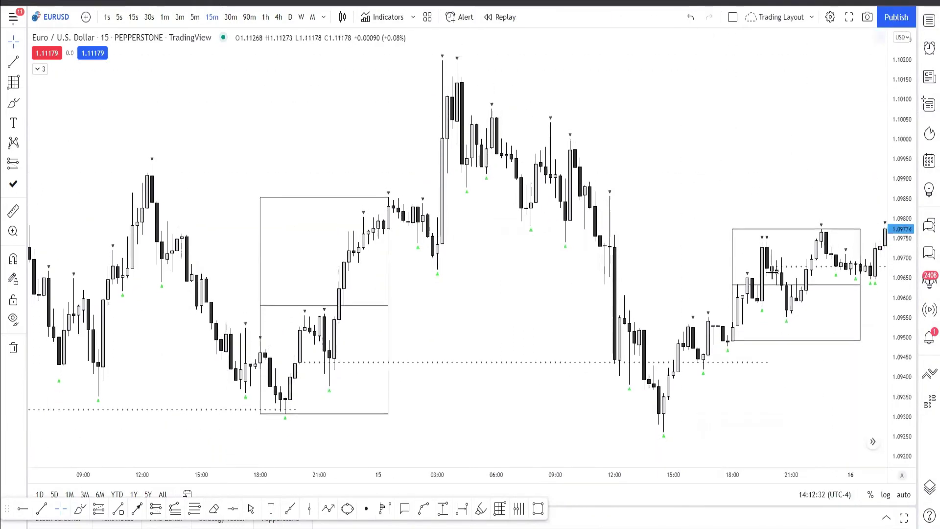
{"action": "scroll", "coordinate": [636, 253], "scroll_direction": "down", "scroll_amount": 2}
{"action": "left_click_drag", "start_coordinate": [533, 235], "coordinate": [753, 196]}
{"action": "scroll", "coordinate": [705, 239], "scroll_direction": "up", "scroll_amount": 1}
{"action": "left_click_drag", "start_coordinate": [897, 349], "coordinate": [897, 203]}
{"action": "scroll", "coordinate": [635, 277], "scroll_direction": "up", "scroll_amount": 2}
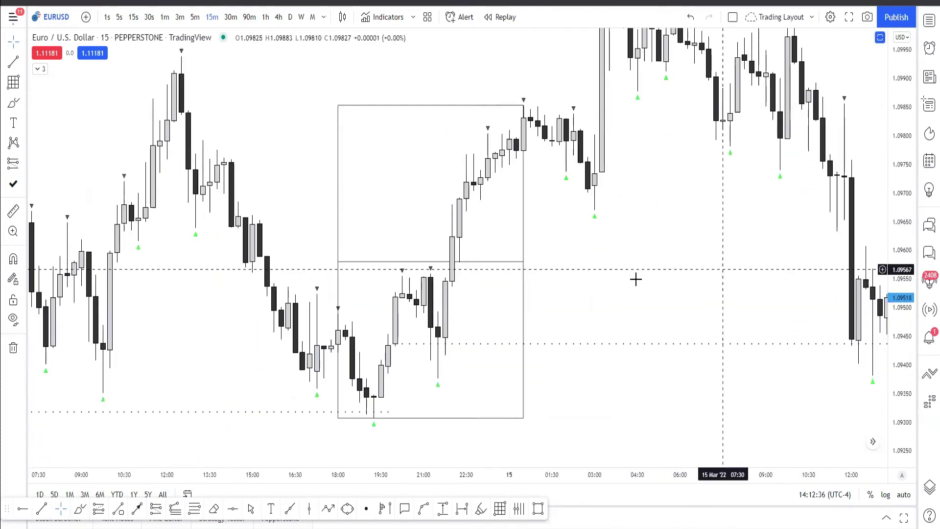
{"action": "left_click_drag", "start_coordinate": [635, 277], "coordinate": [730, 246]}
{"action": "left_click_drag", "start_coordinate": [254, 297], "coordinate": [480, 281]}
{"action": "left_click_drag", "start_coordinate": [764, 243], "coordinate": [833, 218]}
{"action": "left_click_drag", "start_coordinate": [445, 352], "coordinate": [391, 304]}
{"action": "left_click_drag", "start_coordinate": [760, 177], "coordinate": [282, 302]}
{"action": "scroll", "coordinate": [676, 249], "scroll_direction": "up", "scroll_amount": 2}
{"action": "scroll", "coordinate": [788, 237], "scroll_direction": "down", "scroll_amount": 4}
{"action": "left_click_drag", "start_coordinate": [820, 240], "coordinate": [658, 283]}
{"action": "left_click_drag", "start_coordinate": [900, 219], "coordinate": [900, 293]}
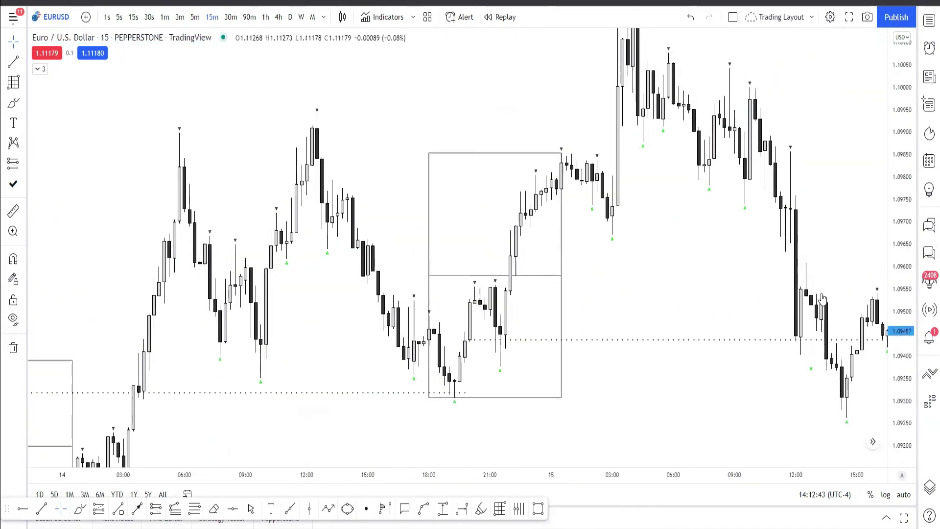
{"action": "scroll", "coordinate": [613, 283], "scroll_direction": "up", "scroll_amount": 1}
{"action": "left_click_drag", "start_coordinate": [607, 277], "coordinate": [622, 252]}
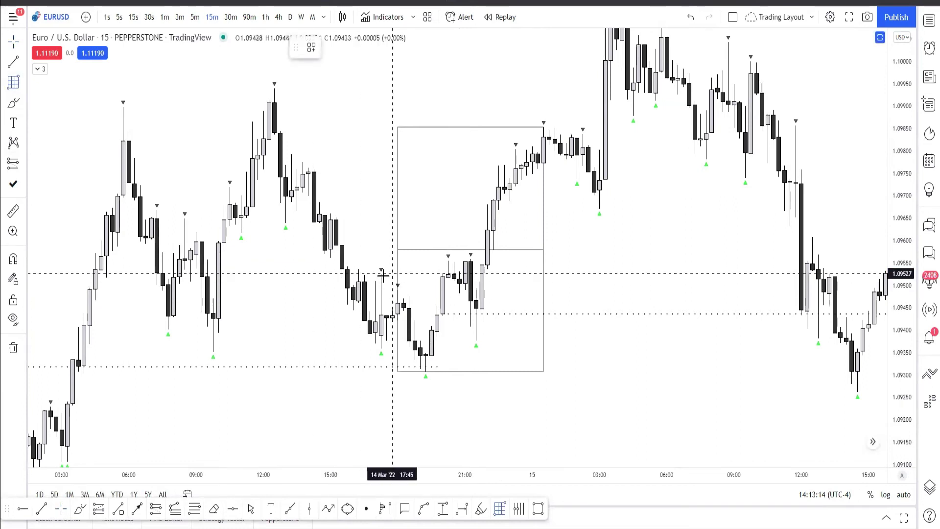
- Span a range box from the 14 March 17:15 high down to the session's swing low, and remove it
{"action": "left_click_drag", "start_coordinate": [381, 274], "coordinate": [622, 371]}
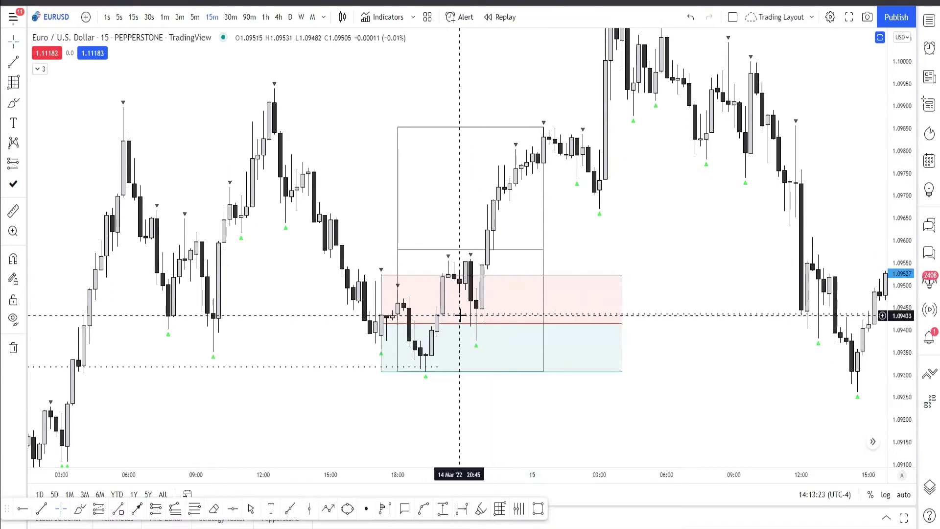
{"action": "left_click", "coordinate": [484, 343]}
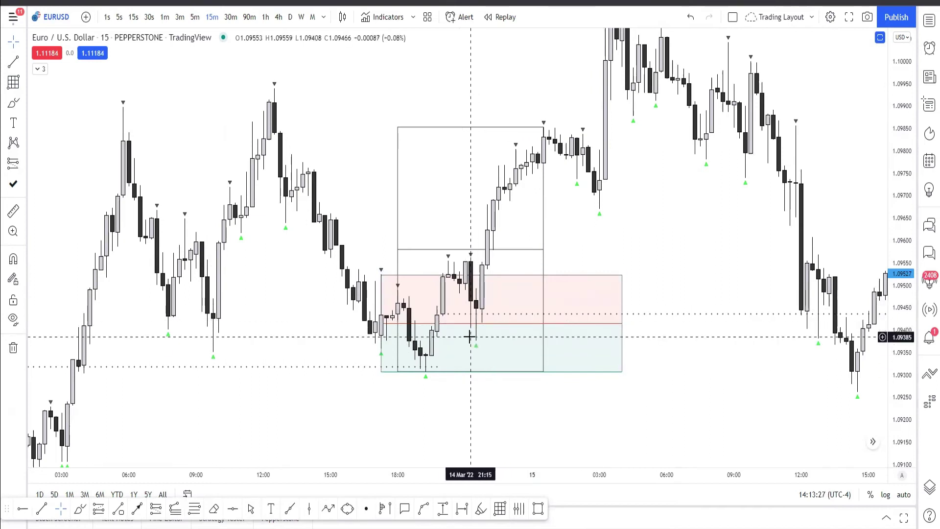
{"action": "left_click_drag", "start_coordinate": [611, 282], "coordinate": [812, 222]}
{"action": "left_click_drag", "start_coordinate": [464, 308], "coordinate": [706, 181]}
{"action": "left_click_drag", "start_coordinate": [598, 290], "coordinate": [643, 299]}
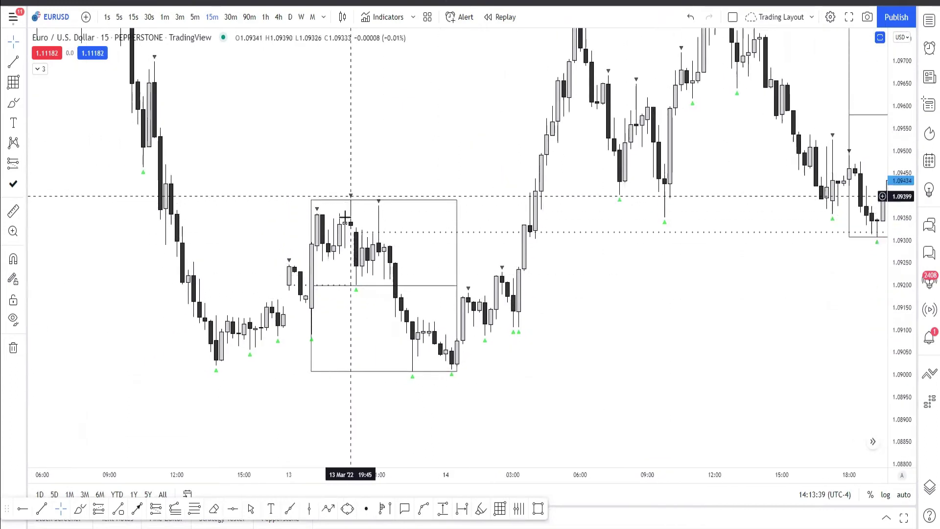
- Span a range box inside the 13 March session from 1.09391 at 18:15 down to about 1.0925, and delete it
{"action": "left_click", "coordinate": [14, 82]}
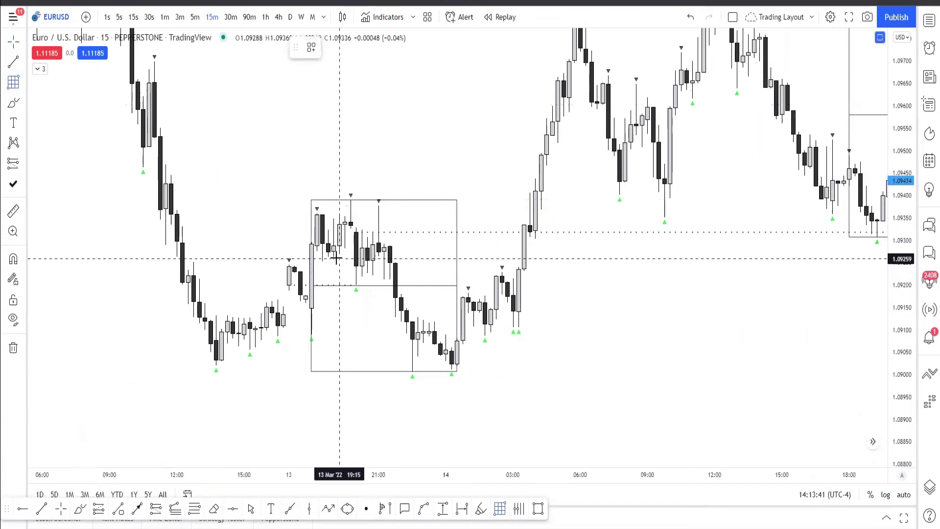
{"action": "left_click", "coordinate": [322, 262]}
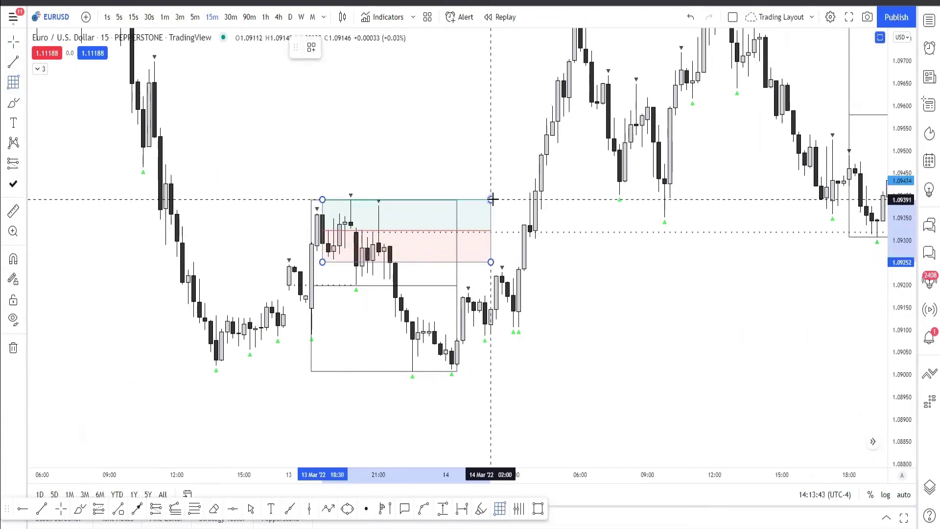
{"action": "left_click", "coordinate": [13, 82]}
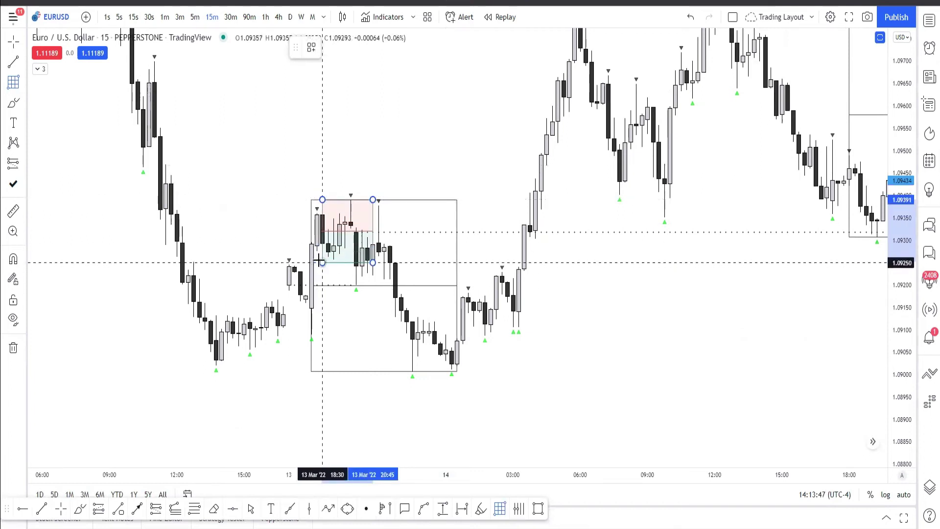
{"action": "left_click", "coordinate": [412, 261]}
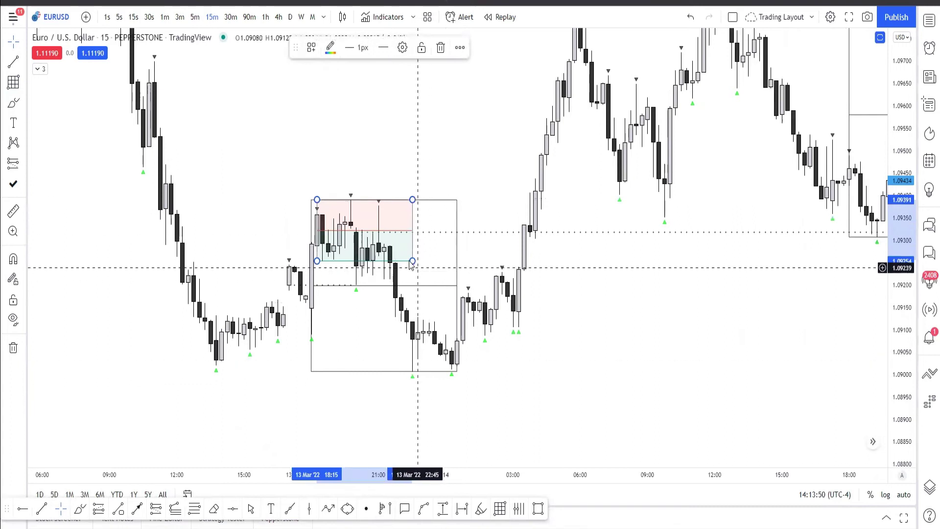
{"action": "key", "text": "Delete"}
- Examine the wider price swings and session boxes from 10 to 16 March
{"action": "mouse_move", "coordinate": [356, 348]}
{"action": "left_mouse_down"}
{"action": "mouse_move", "coordinate": [399, 361]}
{"action": "mouse_move", "coordinate": [518, 471]}
{"action": "left_mouse_up"}
{"action": "left_click_drag", "start_coordinate": [458, 218], "coordinate": [773, 397]}
{"action": "left_click_drag", "start_coordinate": [698, 323], "coordinate": [474, 294]}
{"action": "scroll", "coordinate": [464, 270], "scroll_direction": "down", "scroll_amount": 5}
{"action": "left_click_drag", "start_coordinate": [897, 333], "coordinate": [892, 460]}
{"action": "scroll", "coordinate": [772, 291], "scroll_direction": "down", "scroll_amount": 1}
{"action": "left_click_drag", "start_coordinate": [772, 291], "coordinate": [419, 252]}
{"action": "scroll", "coordinate": [420, 251], "scroll_direction": "down", "scroll_amount": 3}
{"action": "scroll", "coordinate": [430, 260], "scroll_direction": "right", "scroll_amount": 10}
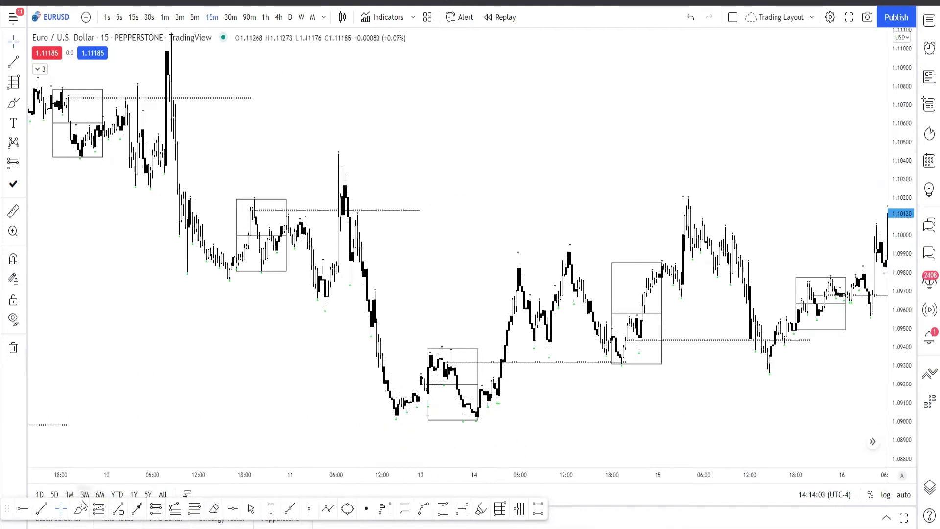
{"action": "left_click", "coordinate": [498, 511]}
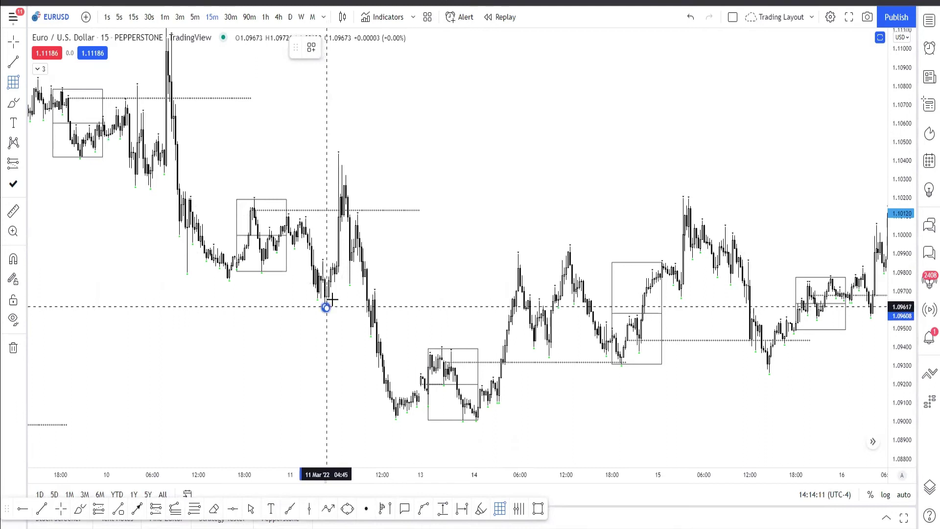
{"action": "left_click", "coordinate": [578, 244]}
{"action": "key", "text": "Delete"}
- Span a range box between the 11 March swing high and the preceding low, extended to 15 March, and delete it
{"action": "left_click", "coordinate": [13, 83]}
{"action": "mouse_move", "coordinate": [338, 154]}
{"action": "left_mouse_down"}
{"action": "mouse_move", "coordinate": [285, 309]}
{"action": "mouse_move", "coordinate": [768, 310]}
{"action": "left_mouse_up"}
{"action": "left_click", "coordinate": [784, 175]}
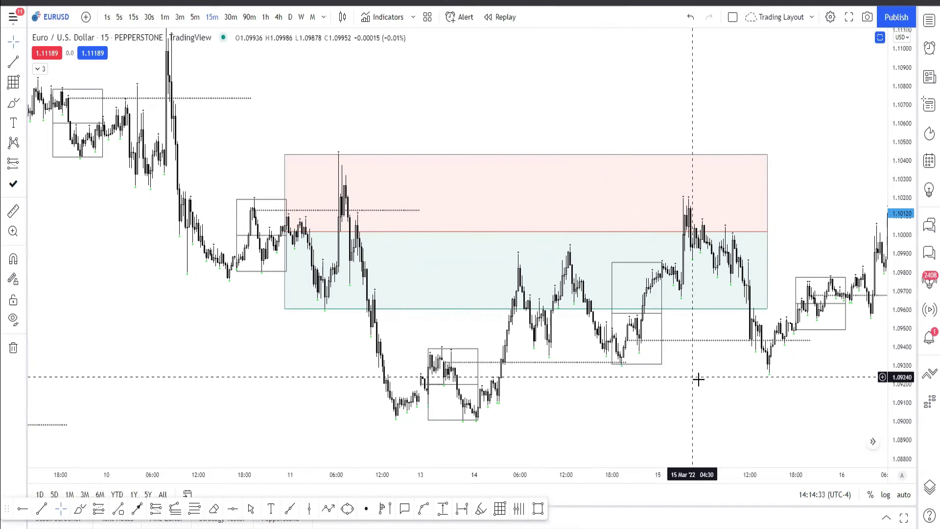
{"action": "left_click_drag", "start_coordinate": [699, 380], "coordinate": [621, 361]}
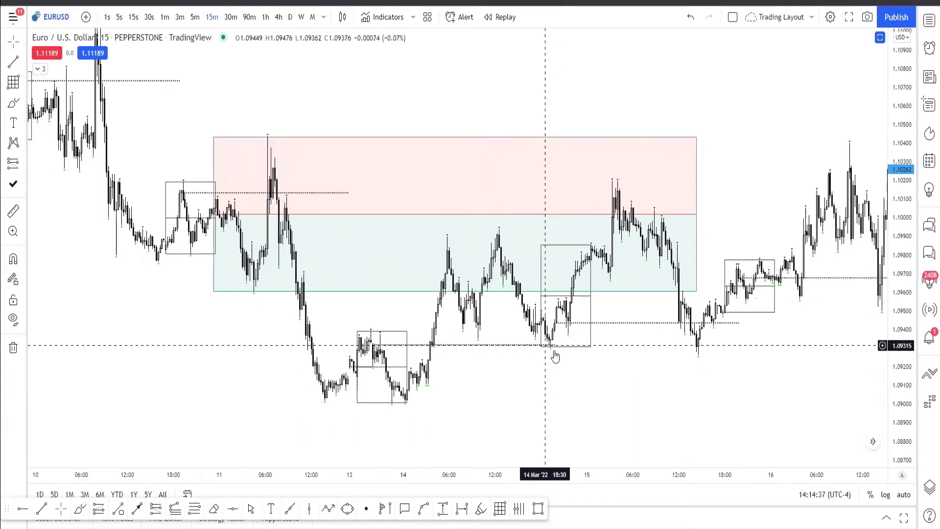
{"action": "scroll", "coordinate": [559, 351], "scroll_direction": "right", "scroll_amount": 5}
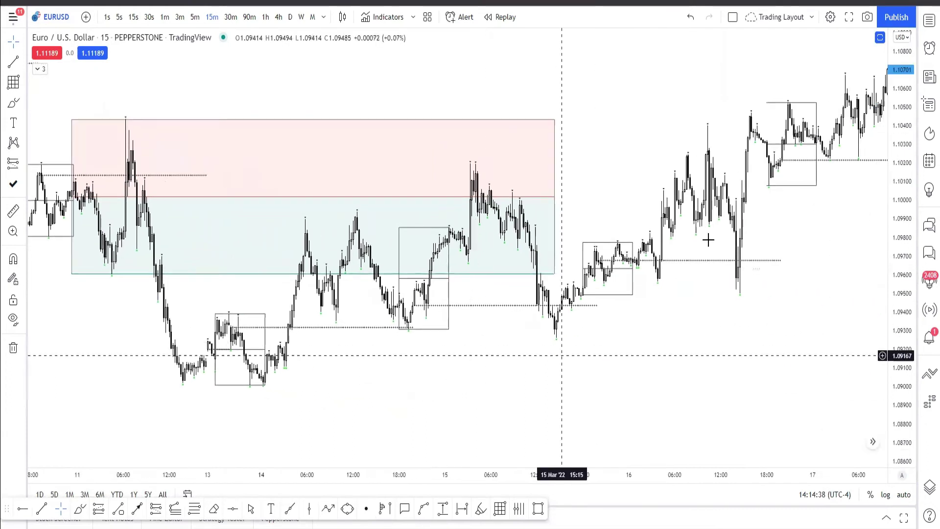
{"action": "scroll", "coordinate": [680, 363], "scroll_direction": "left", "scroll_amount": 5}
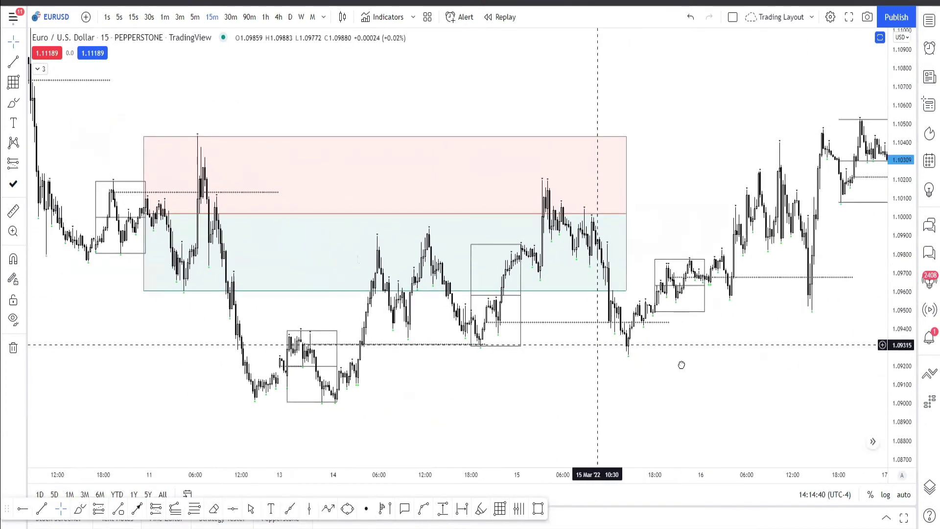
{"action": "left_click", "coordinate": [382, 238]}
{"action": "key", "text": "Delete"}
- Span a range box from the 13 March session's high at 18:15 to its low, extended to about 15 March 21:00, and delete it
{"action": "scroll", "coordinate": [464, 371], "scroll_direction": "right", "scroll_amount": 5}
{"action": "left_click_drag", "start_coordinate": [490, 362], "coordinate": [560, 356]}
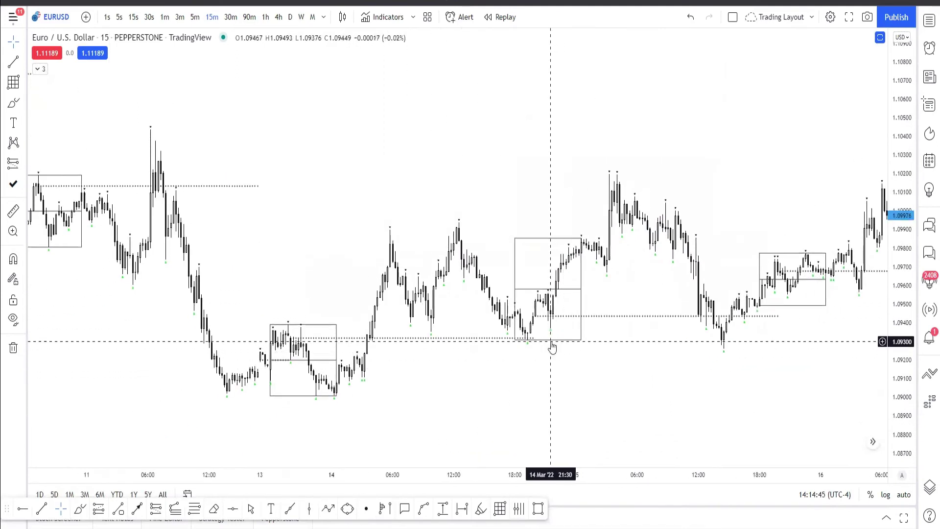
{"action": "scroll", "coordinate": [677, 380], "scroll_direction": "up", "scroll_amount": 3}
{"action": "left_click_drag", "start_coordinate": [582, 404], "coordinate": [664, 282]}
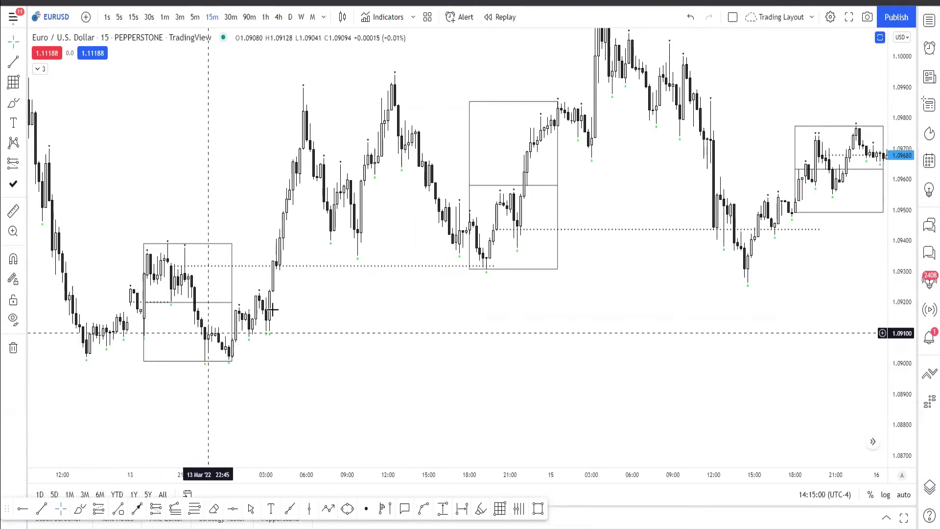
{"action": "left_click", "coordinate": [14, 82]}
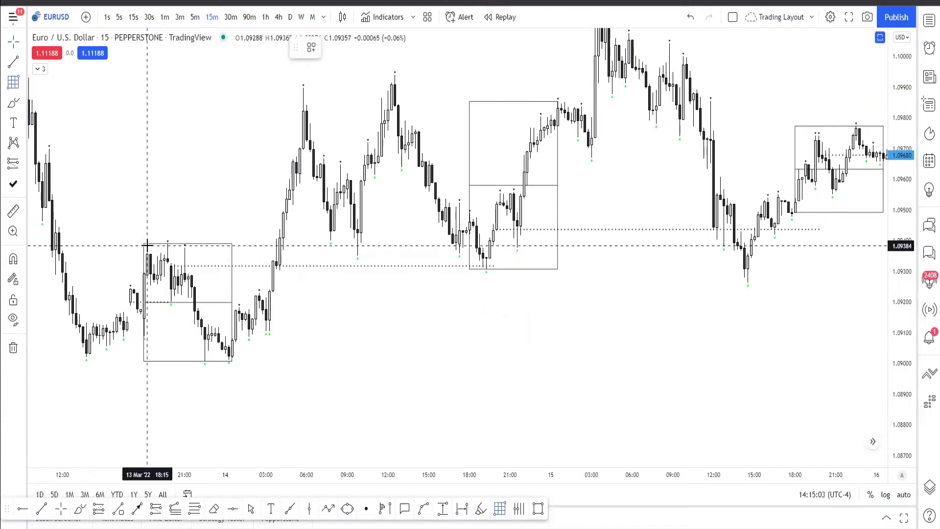
{"action": "left_click", "coordinate": [149, 244]}
{"action": "left_click", "coordinate": [832, 361]}
{"action": "scroll", "coordinate": [375, 377], "scroll_direction": "down", "scroll_amount": 4}
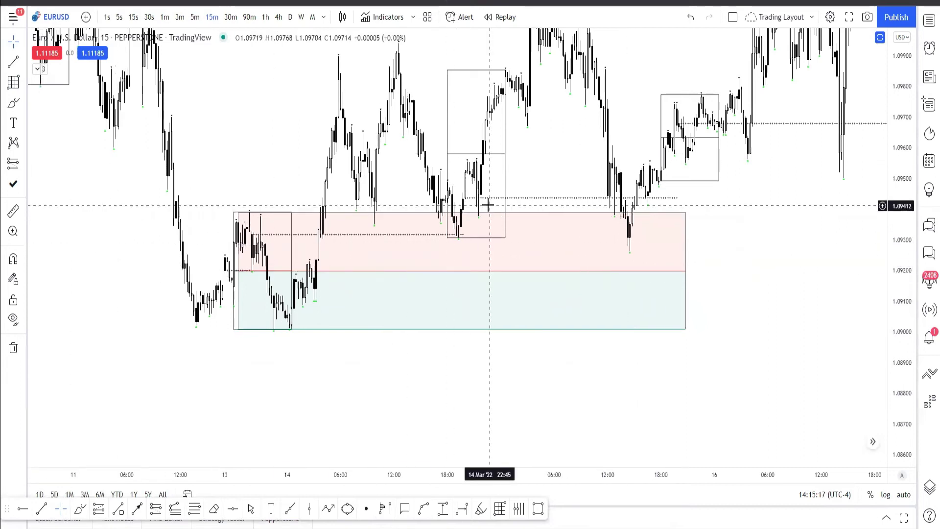
{"action": "key", "text": "Delete"}
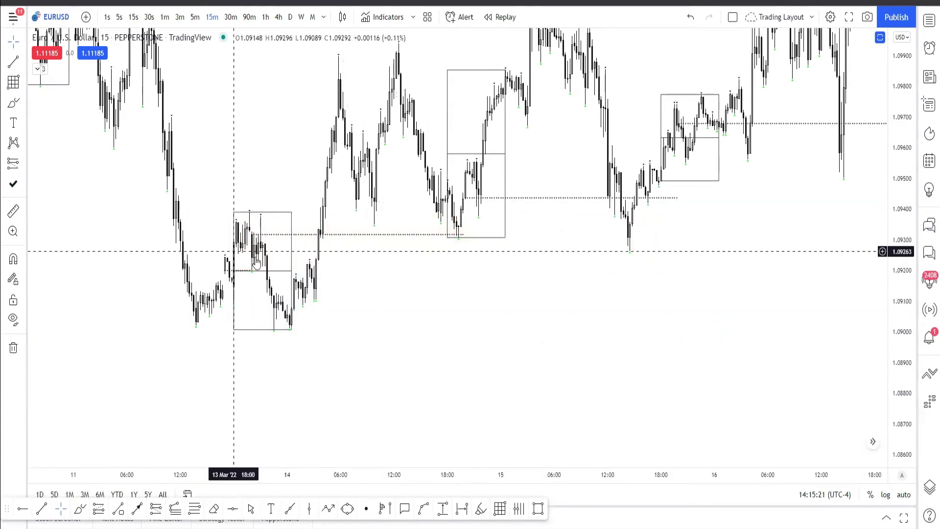
- Examine how price moves around the session boxes and their dotted levels from 9 to 17 March
{"action": "left_click_drag", "start_coordinate": [455, 324], "coordinate": [422, 420]}
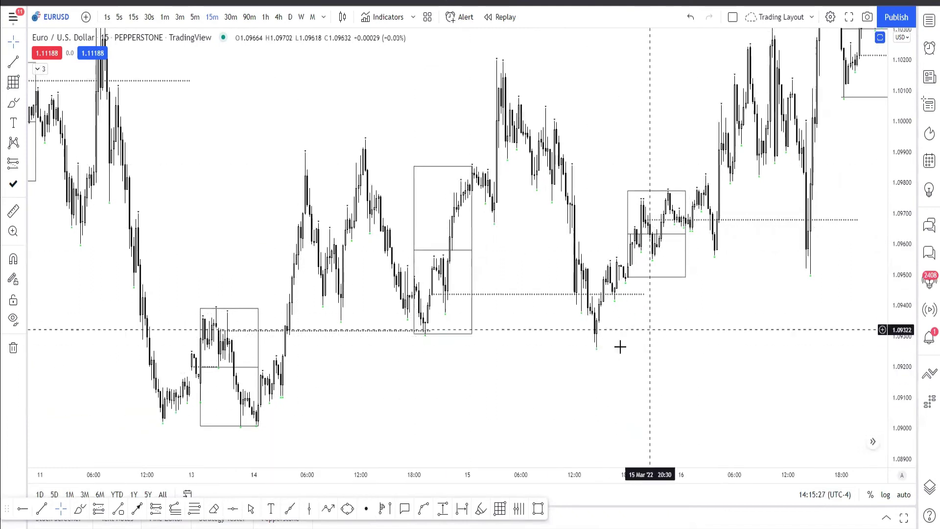
{"action": "scroll", "coordinate": [361, 339], "scroll_direction": "up", "scroll_amount": 2}
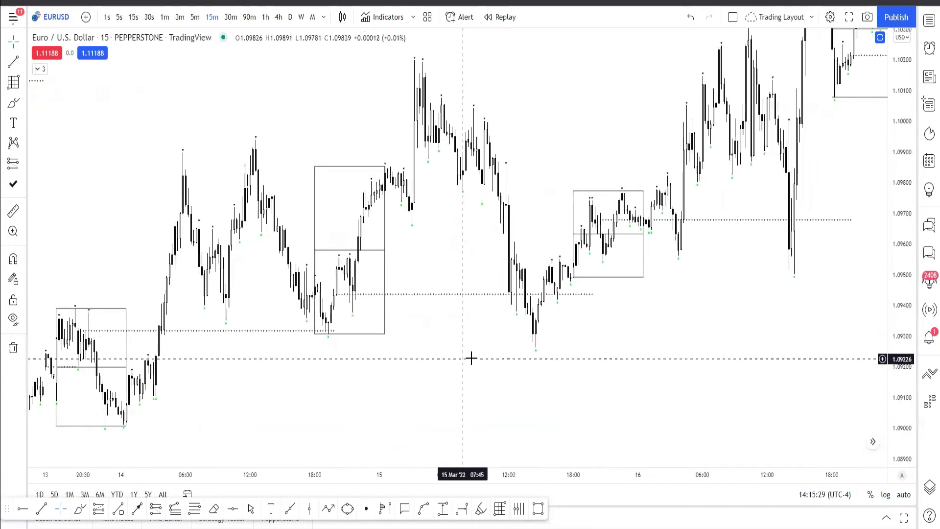
{"action": "left_click_drag", "start_coordinate": [462, 357], "coordinate": [469, 352]}
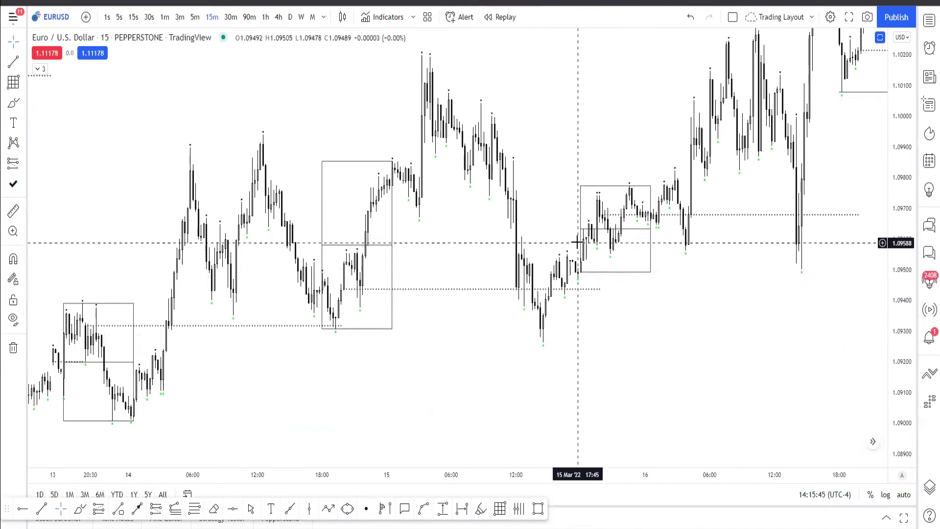
{"action": "scroll", "coordinate": [332, 223], "scroll_direction": "down", "scroll_amount": 1}
{"action": "left_click_drag", "start_coordinate": [317, 258], "coordinate": [481, 298]}
{"action": "left_click_drag", "start_coordinate": [345, 298], "coordinate": [606, 296]}
{"action": "scroll", "coordinate": [713, 314], "scroll_direction": "down", "scroll_amount": 2}
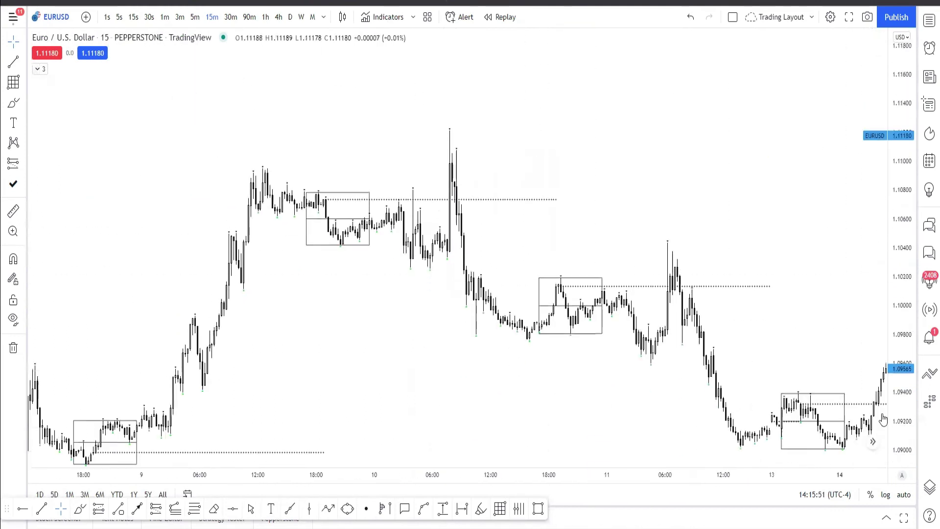
{"action": "scroll", "coordinate": [712, 313], "scroll_direction": "down", "scroll_amount": 2}
{"action": "left_click_drag", "start_coordinate": [799, 374], "coordinate": [425, 290]}
{"action": "scroll", "coordinate": [702, 315], "scroll_direction": "down", "scroll_amount": 3}
{"action": "left_click_drag", "start_coordinate": [621, 276], "coordinate": [572, 336]}
{"action": "scroll", "coordinate": [463, 342], "scroll_direction": "up", "scroll_amount": 3}
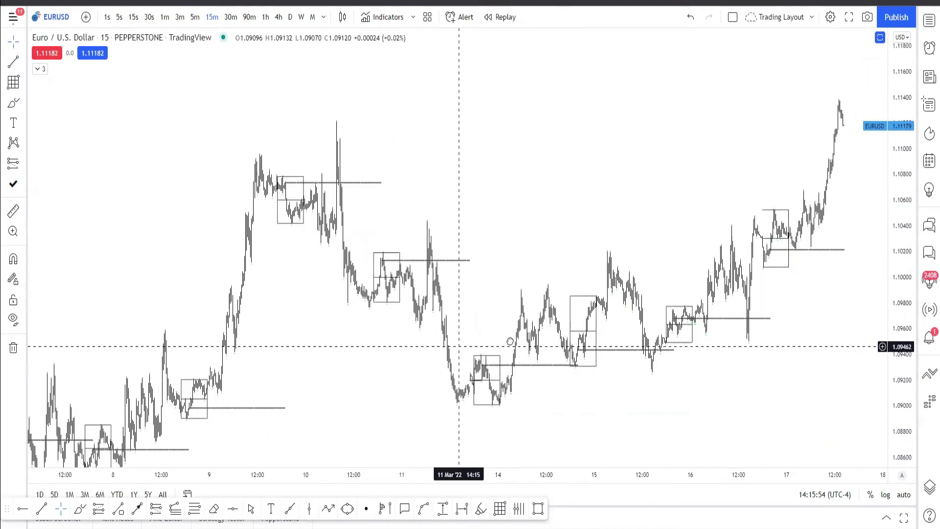
- Look back through the February price history and examine the candle swings from 8 to 10 February
{"action": "left_click_drag", "start_coordinate": [475, 344], "coordinate": [821, 211]}
{"action": "left_click_drag", "start_coordinate": [598, 341], "coordinate": [915, 489]}
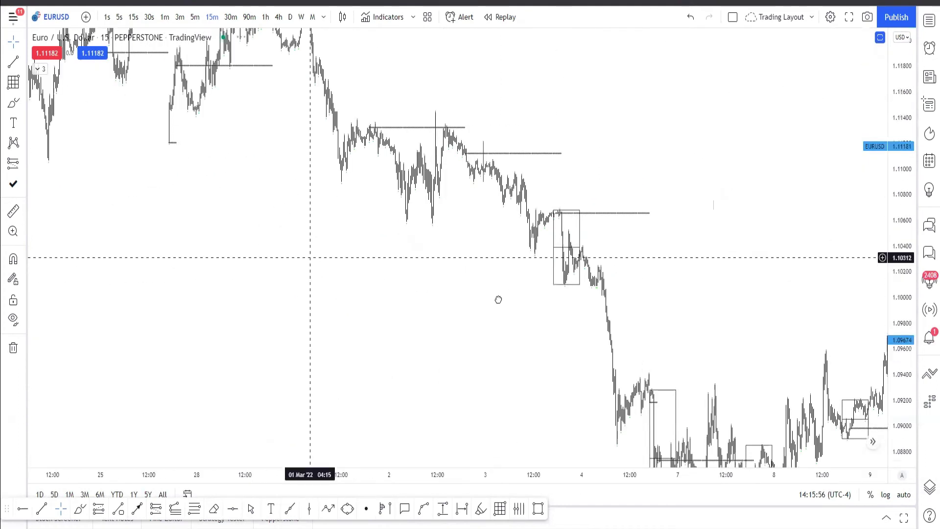
{"action": "left_click_drag", "start_coordinate": [380, 239], "coordinate": [939, 528]}
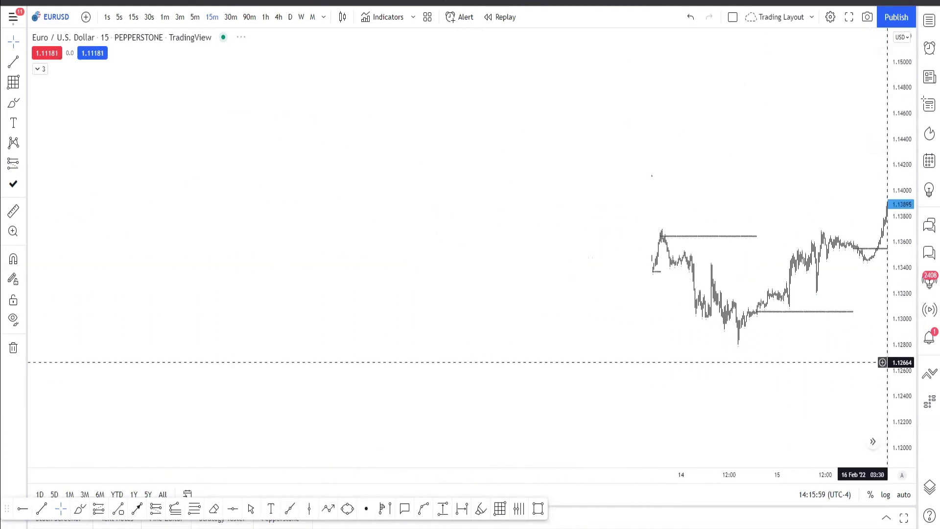
{"action": "left_click_drag", "start_coordinate": [443, 237], "coordinate": [684, 334]}
{"action": "scroll", "coordinate": [436, 337], "scroll_direction": "up", "scroll_amount": 5}
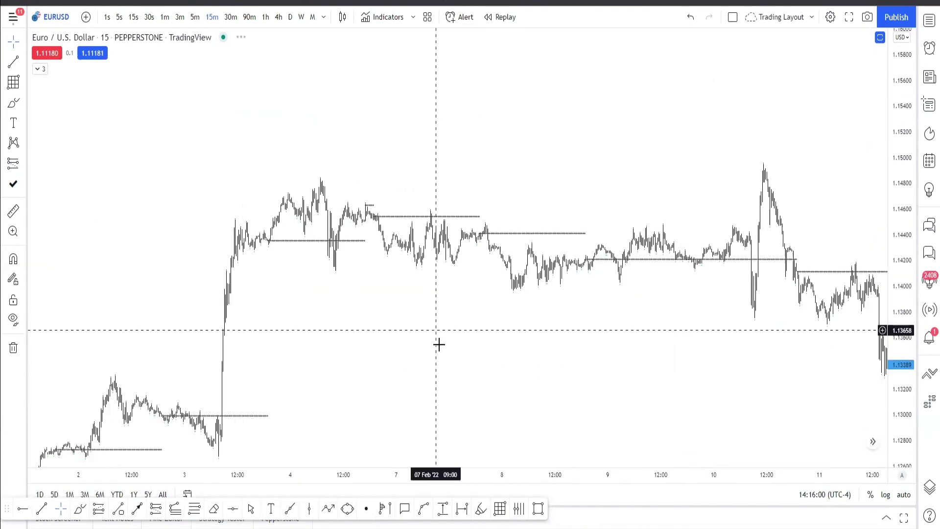
{"action": "left_click_drag", "start_coordinate": [896, 418], "coordinate": [867, 233]}
{"action": "scroll", "coordinate": [394, 341], "scroll_direction": "up", "scroll_amount": 3}
{"action": "left_click_drag", "start_coordinate": [394, 345], "coordinate": [670, 338]}
{"action": "scroll", "coordinate": [764, 360], "scroll_direction": "up", "scroll_amount": 2}
{"action": "left_click_drag", "start_coordinate": [759, 361], "coordinate": [706, 368]}
{"action": "left_click_drag", "start_coordinate": [901, 434], "coordinate": [896, 359]}
{"action": "scroll", "coordinate": [875, 353], "scroll_direction": "up", "scroll_amount": 1}
{"action": "left_click_drag", "start_coordinate": [749, 378], "coordinate": [652, 370]}
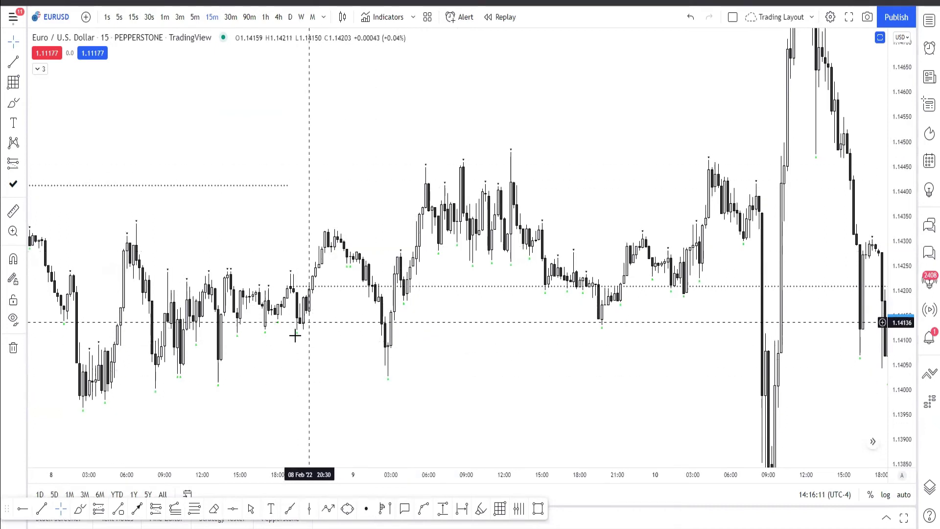
- Span a range box from the late 8 February swing high to the 9 February 03:00 low, extended to about 10 February 00:00
{"action": "left_click", "coordinate": [13, 82]}
{"action": "mouse_move", "coordinate": [325, 228]}
{"action": "left_mouse_down"}
{"action": "mouse_move", "coordinate": [538, 347]}
{"action": "mouse_move", "coordinate": [642, 384]}
{"action": "mouse_move", "coordinate": [652, 378]}
{"action": "left_mouse_up"}
{"action": "left_click", "coordinate": [665, 386]}
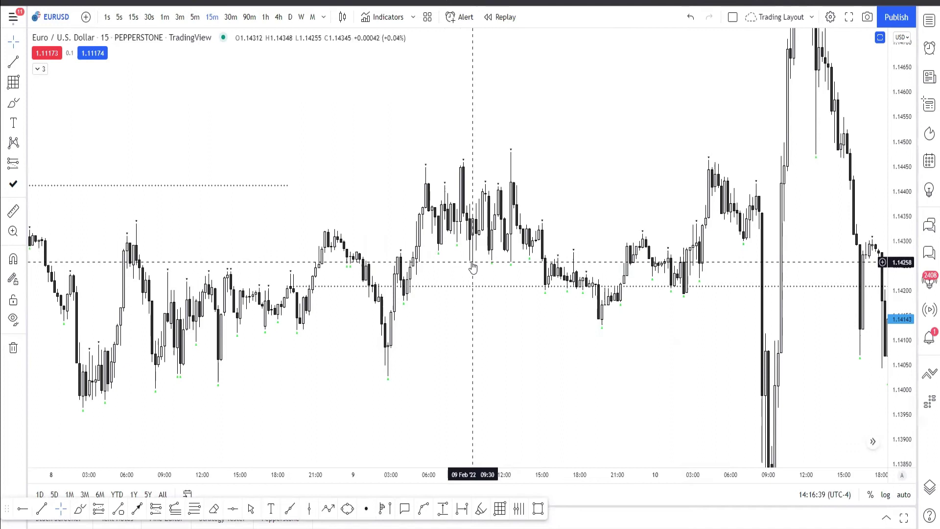
- Span a range box from 1.14256 at 9 February 09:30 up to the swing high at 1.14480, extended to 10 February 08:30, and delete it
{"action": "left_click", "coordinate": [13, 82]}
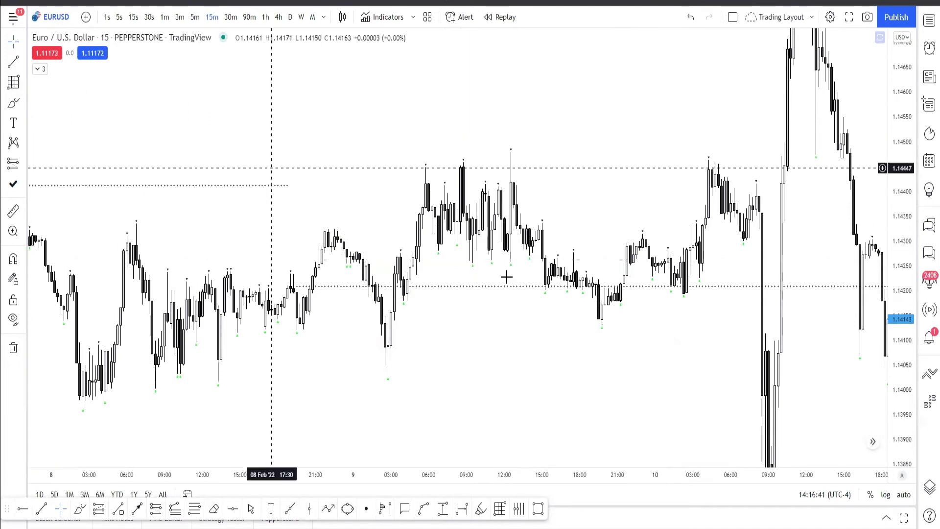
{"action": "mouse_move", "coordinate": [473, 263]}
{"action": "left_mouse_down"}
{"action": "mouse_move", "coordinate": [764, 134]}
{"action": "mouse_move", "coordinate": [721, 155]}
{"action": "mouse_move", "coordinate": [762, 156]}
{"action": "left_mouse_up"}
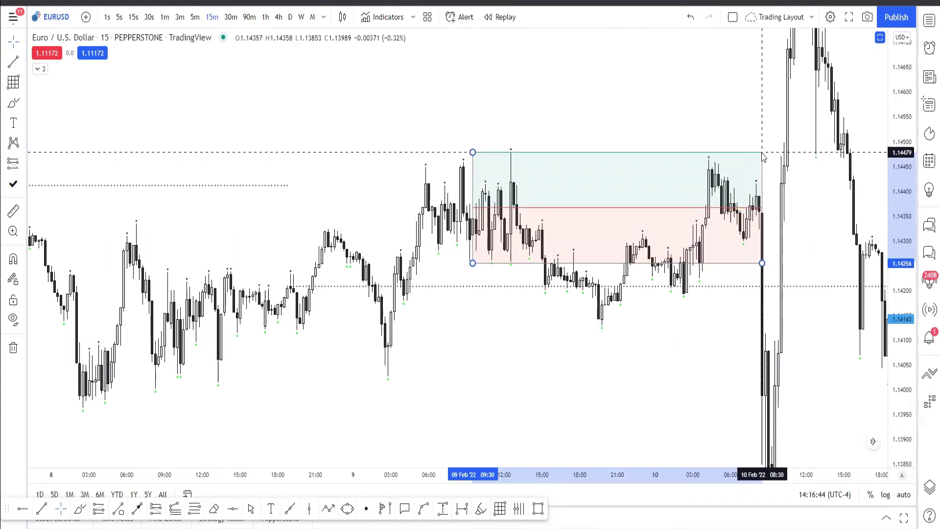
{"action": "left_click", "coordinate": [716, 110]}
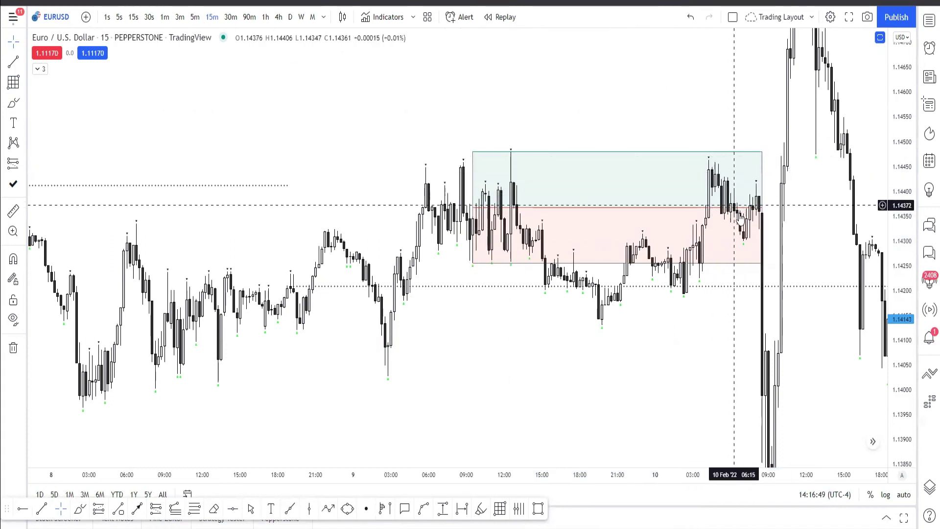
{"action": "left_click_drag", "start_coordinate": [793, 411], "coordinate": [721, 254]}
{"action": "left_click_drag", "start_coordinate": [619, 253], "coordinate": [639, 403]}
{"action": "left_click", "coordinate": [520, 255]}
{"action": "key", "text": "Delete"}
- Reset the chart view to return from the February swings to the latest 17 March candles
{"action": "scroll", "coordinate": [331, 276], "scroll_direction": "down", "scroll_amount": 4}
{"action": "left_click_drag", "start_coordinate": [396, 379], "coordinate": [642, 407]}
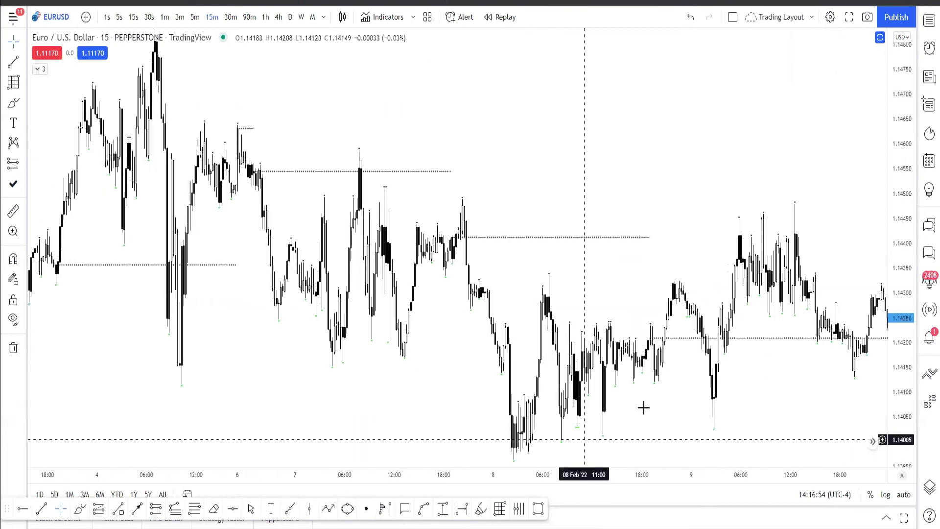
{"action": "left_click_drag", "start_coordinate": [640, 233], "coordinate": [374, 197]}
{"action": "right_click", "coordinate": [526, 69]}
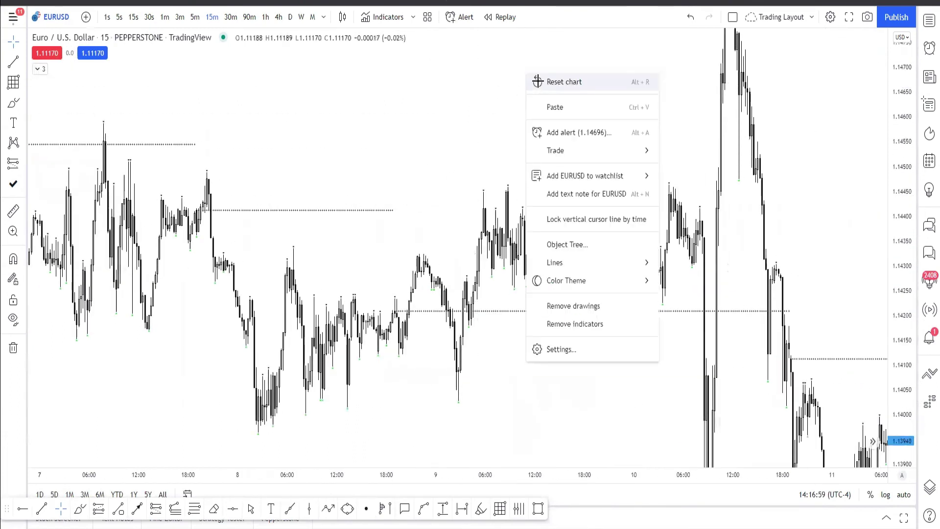
{"action": "left_click", "coordinate": [543, 79]}
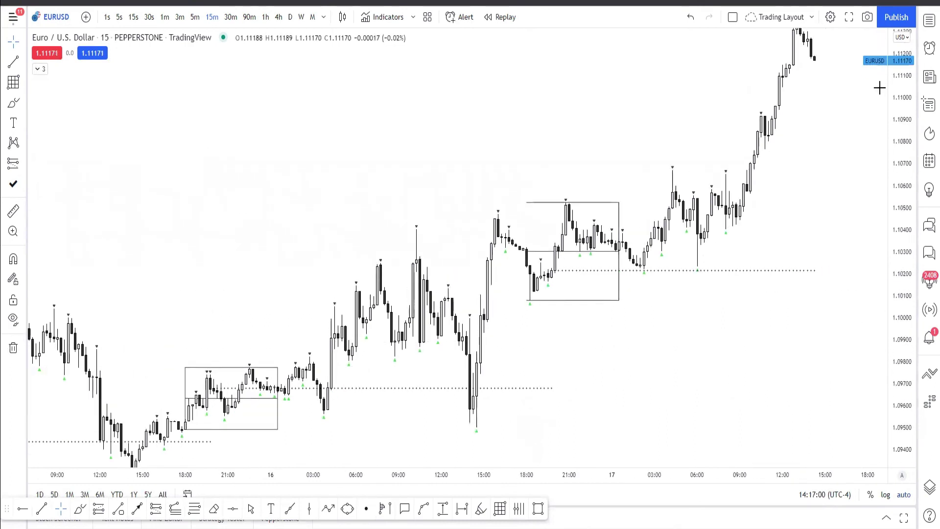
{"action": "left_click", "coordinate": [928, 22]}
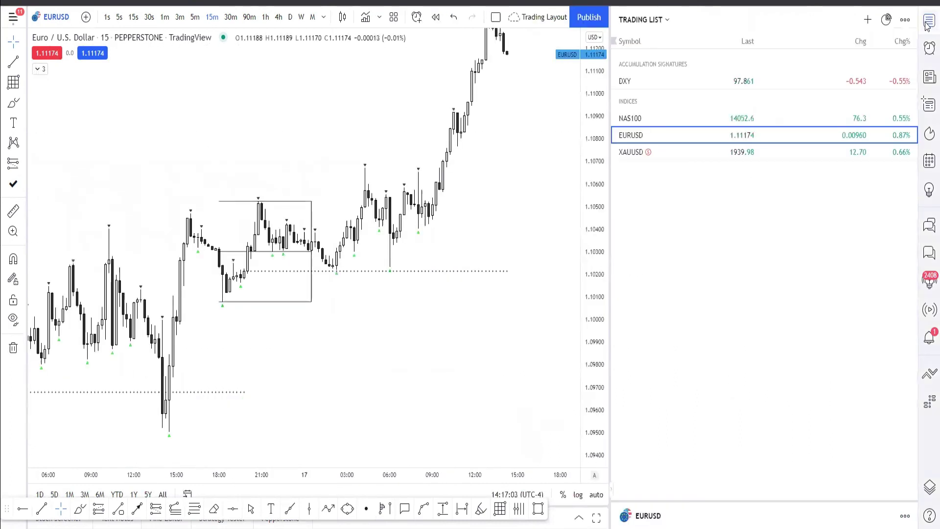
{"action": "left_click", "coordinate": [928, 22]}
- Span a range box from the 16 March 22:45 high to the 17 March 02:15 low, extended to about 16:00, and delete it
{"action": "left_click_drag", "start_coordinate": [892, 342], "coordinate": [845, 201]}
{"action": "scroll", "coordinate": [830, 222], "scroll_direction": "up", "scroll_amount": 2}
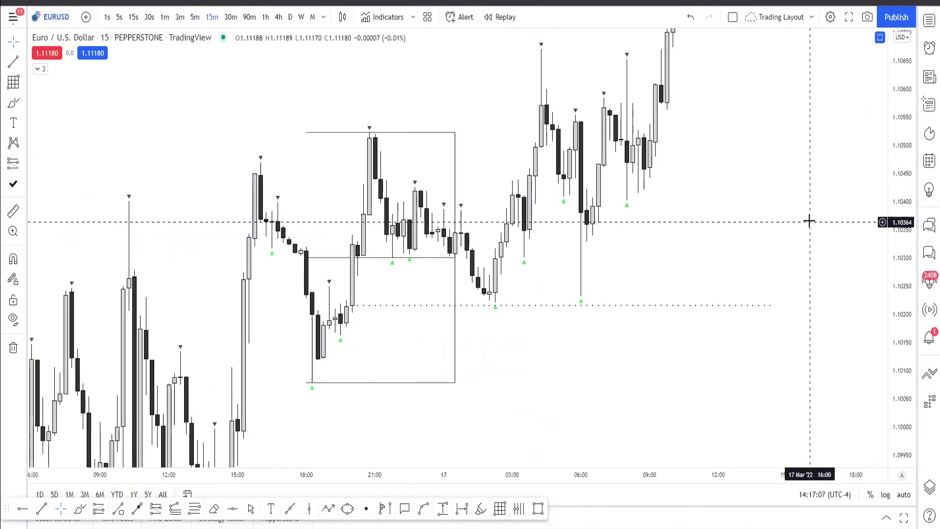
{"action": "left_click_drag", "start_coordinate": [692, 201], "coordinate": [645, 216]}
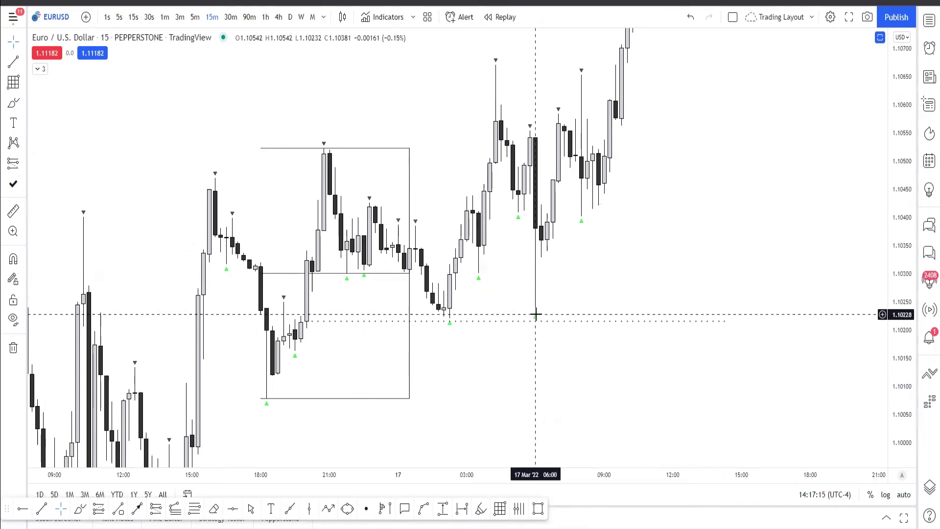
{"action": "left_click", "coordinate": [13, 85]}
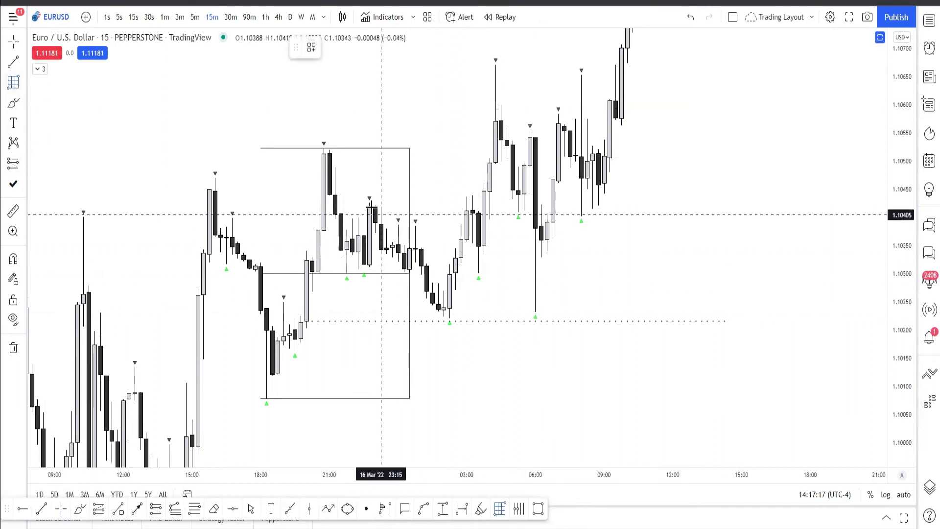
{"action": "left_click", "coordinate": [369, 204]}
{"action": "left_click_drag", "start_coordinate": [733, 321], "coordinate": [764, 318]}
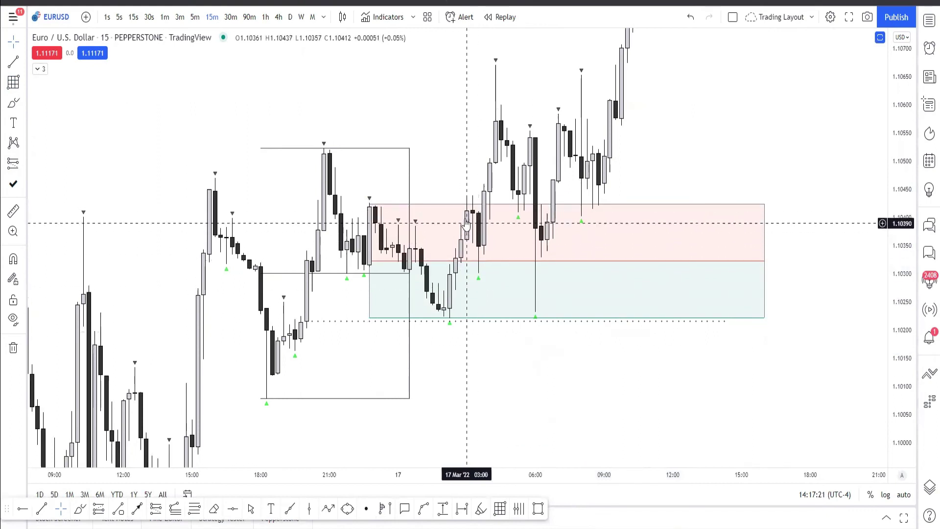
{"action": "left_click", "coordinate": [473, 206]}
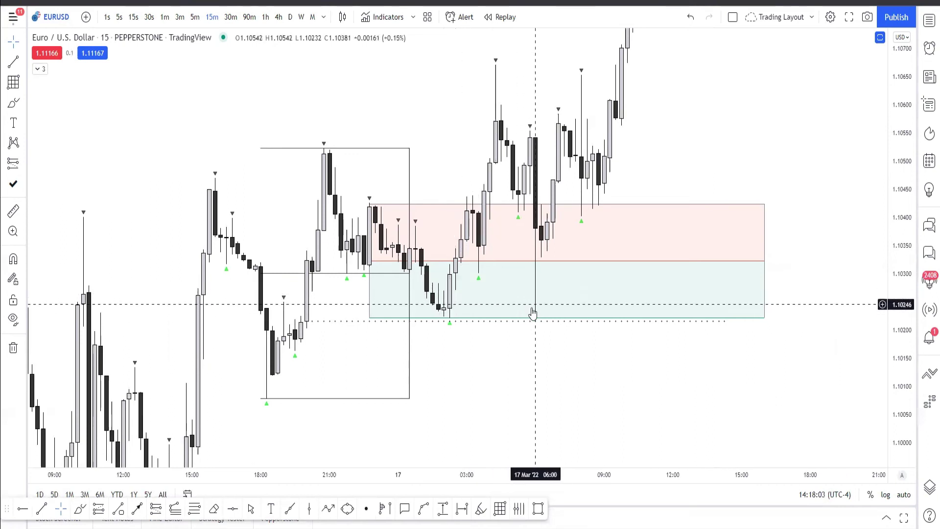
{"action": "left_click_drag", "start_coordinate": [630, 105], "coordinate": [603, 267]}
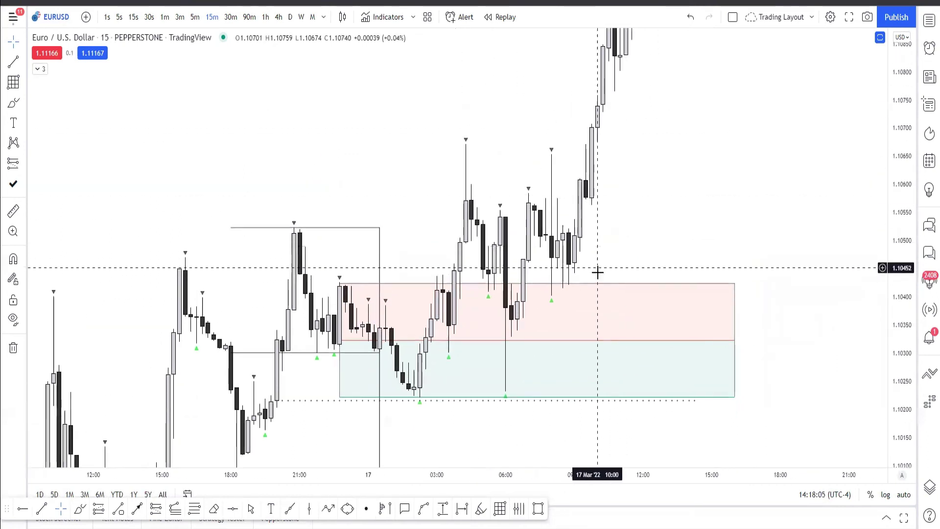
{"action": "key", "text": "Delete"}
- Span a range box from the 17 March 05:45 high down to the 06:00 candle's low, extended to about 17:45
{"action": "left_click", "coordinate": [13, 82]}
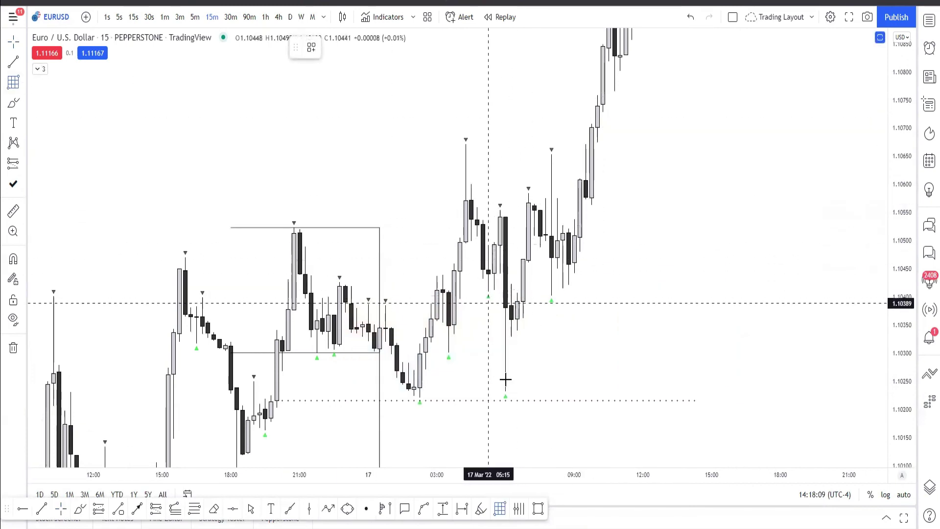
{"action": "mouse_move", "coordinate": [499, 209]}
{"action": "left_mouse_down"}
{"action": "mouse_move", "coordinate": [755, 361]}
{"action": "mouse_move", "coordinate": [775, 391]}
{"action": "left_mouse_up"}
{"action": "left_click", "coordinate": [792, 295]}
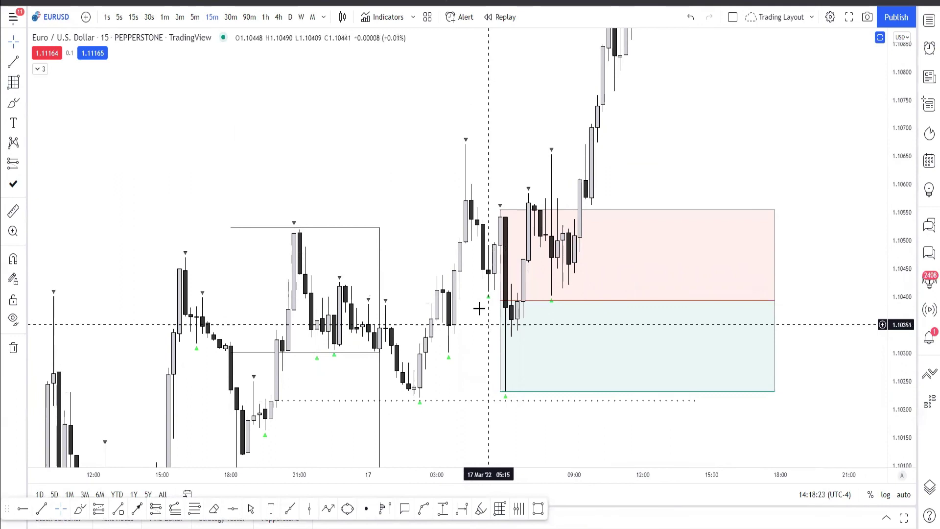
- On the 5-minute timeframe, tighten the range box to the body of the large 06:00 down candle, between 1.10542 and 1.10299
{"action": "left_click", "coordinate": [194, 17]}
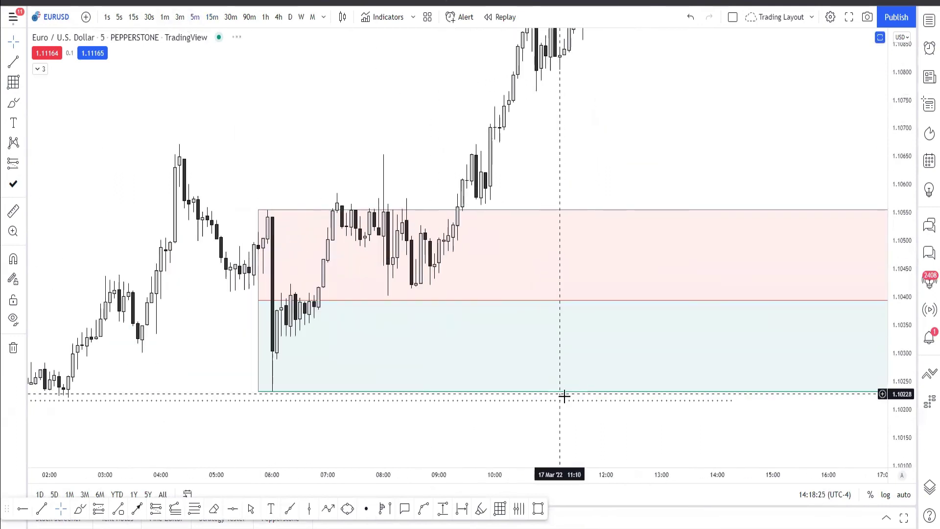
{"action": "left_click_drag", "start_coordinate": [444, 397], "coordinate": [579, 382]}
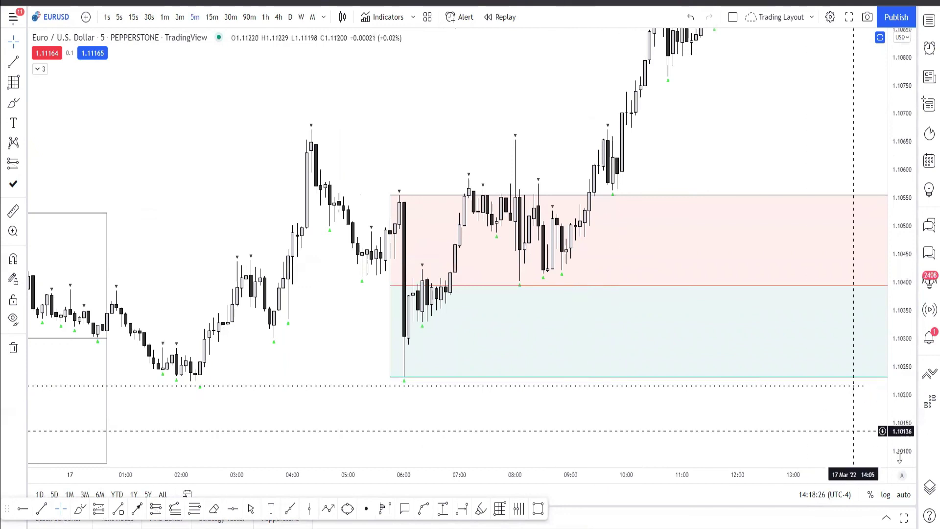
{"action": "scroll", "coordinate": [803, 462], "scroll_direction": "down", "scroll_amount": 2}
{"action": "left_click_drag", "start_coordinate": [803, 443], "coordinate": [647, 390]}
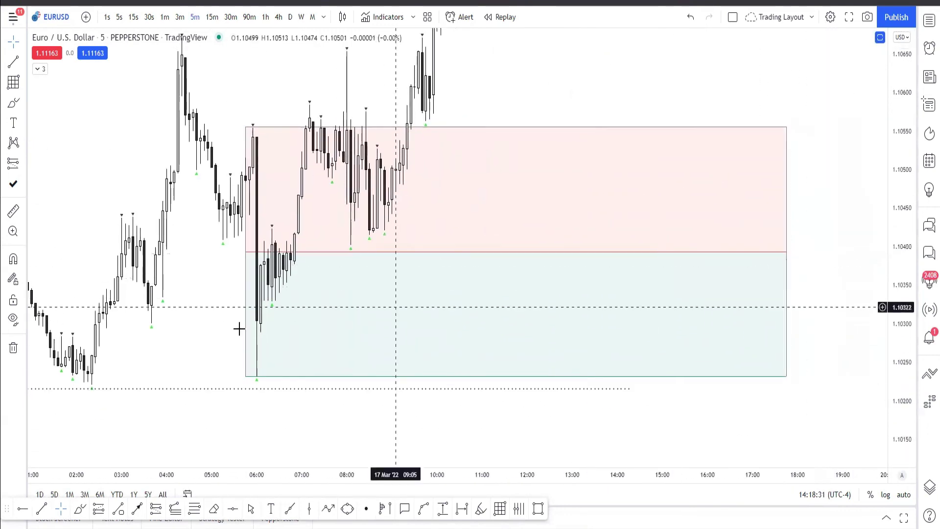
{"action": "left_click", "coordinate": [252, 374]}
{"action": "left_click_drag", "start_coordinate": [245, 381], "coordinate": [252, 328]}
{"action": "left_click", "coordinate": [248, 338]}
{"action": "left_click_drag", "start_coordinate": [353, 315], "coordinate": [359, 327]}
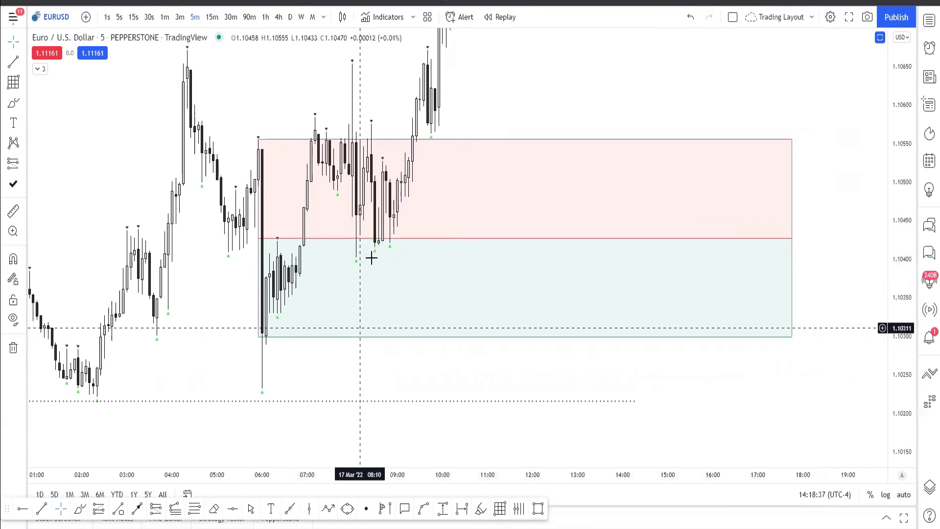
{"action": "left_click_drag", "start_coordinate": [258, 141], "coordinate": [260, 150]}
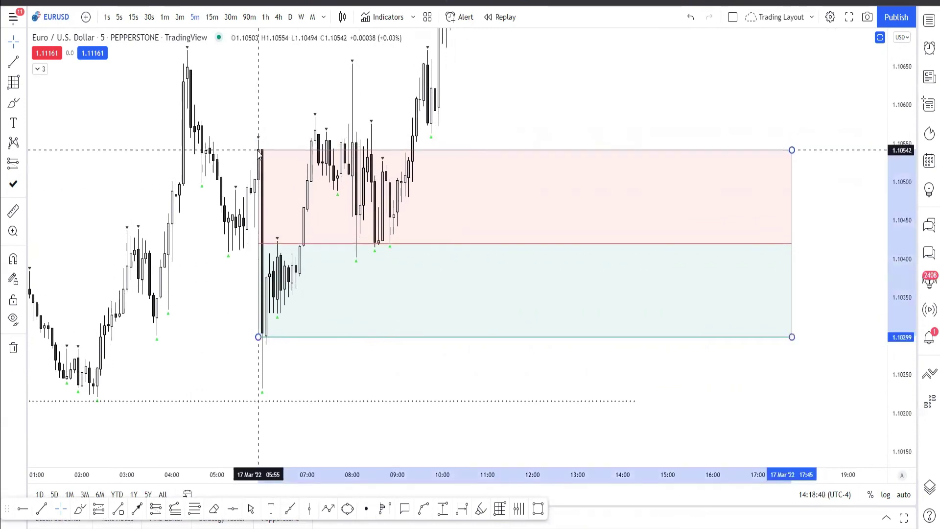
{"action": "left_click", "coordinate": [264, 98]}
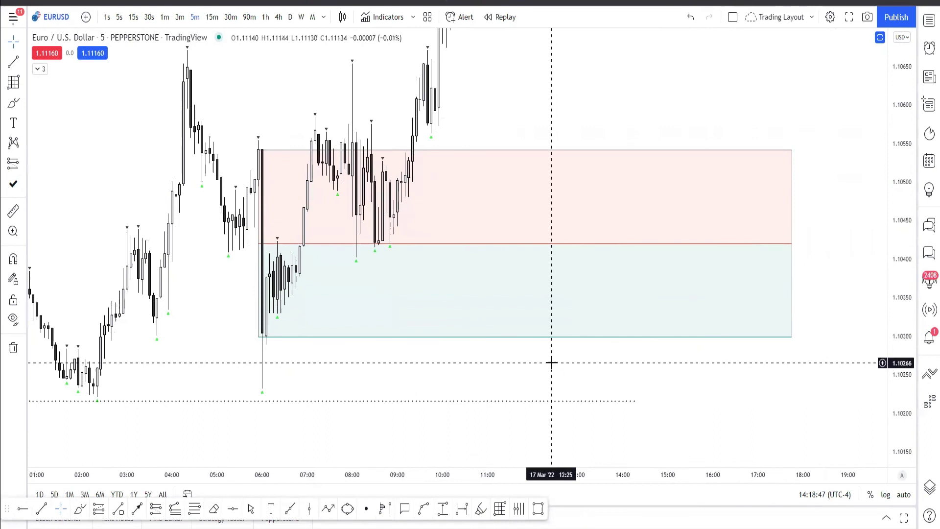
- Undo the adjustments to the range box's edges and delete the box
{"action": "key", "text": "ctrl+z"}
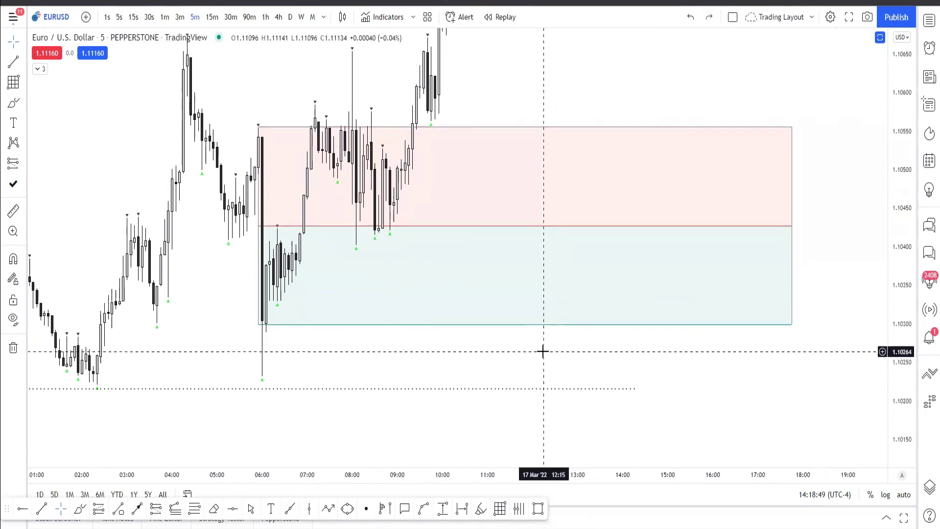
{"action": "key", "text": "ctrl+z"}
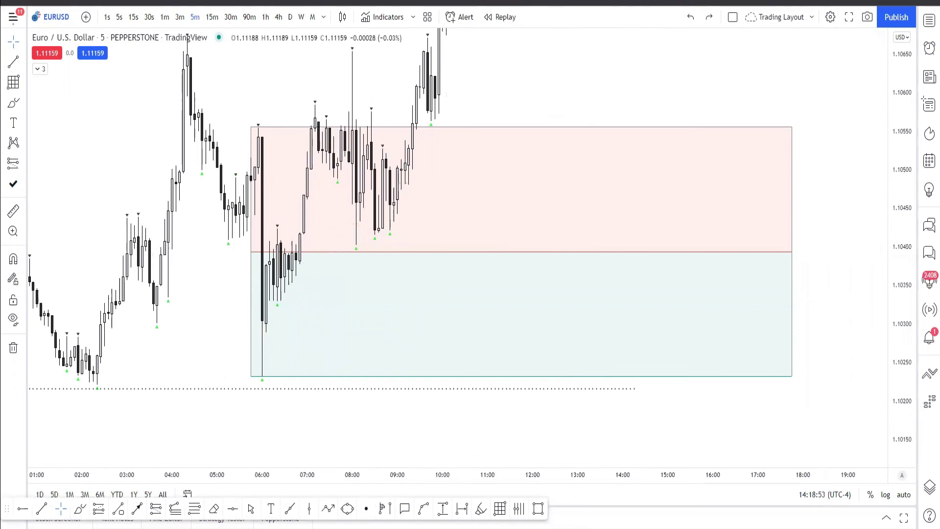
{"action": "left_click", "coordinate": [650, 252]}
{"action": "key", "text": "Delete"}
- Bring the 17 March rally up to the latest candle into view and switch the chart back to the 15-minute timeframe
{"action": "scroll", "coordinate": [652, 249], "scroll_direction": "down", "scroll_amount": 6}
{"action": "left_click_drag", "start_coordinate": [711, 169], "coordinate": [625, 409]}
{"action": "left_click_drag", "start_coordinate": [892, 253], "coordinate": [872, 416]}
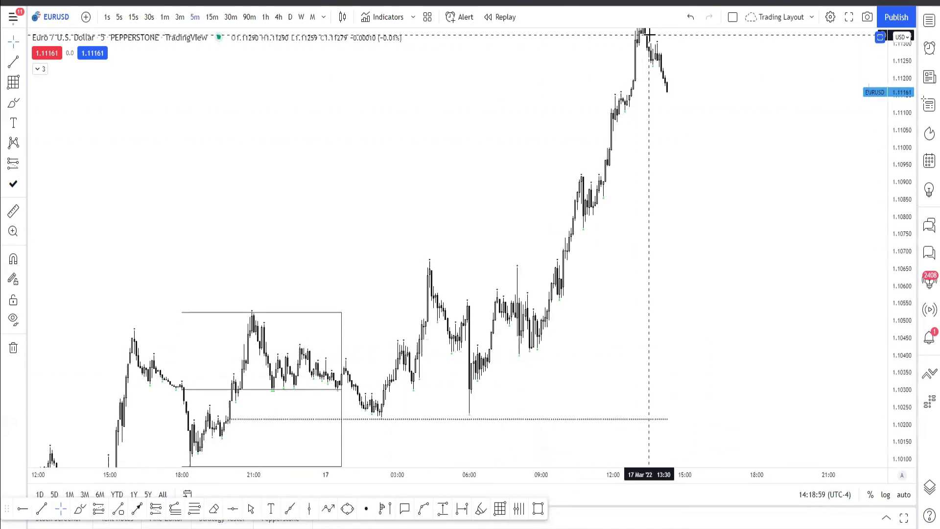
{"action": "left_click_drag", "start_coordinate": [668, 97], "coordinate": [655, 157]}
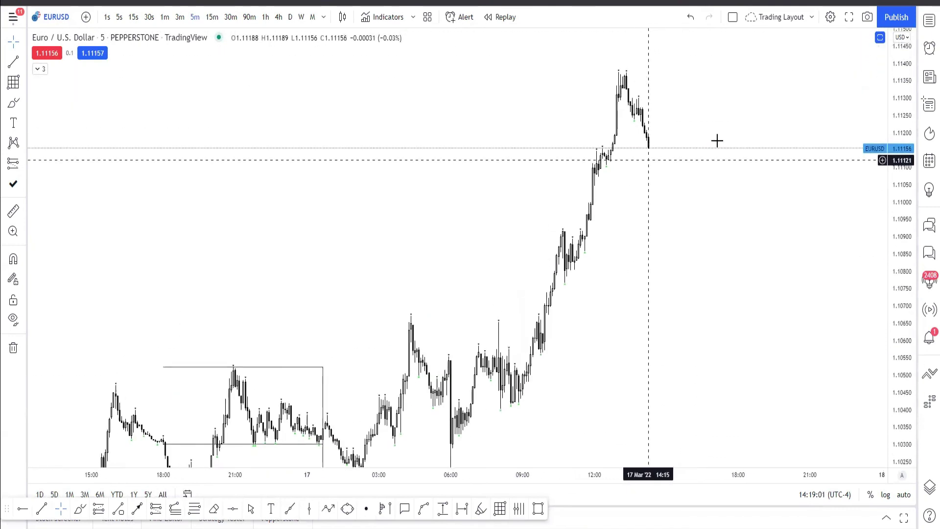
{"action": "left_click", "coordinate": [929, 21]}
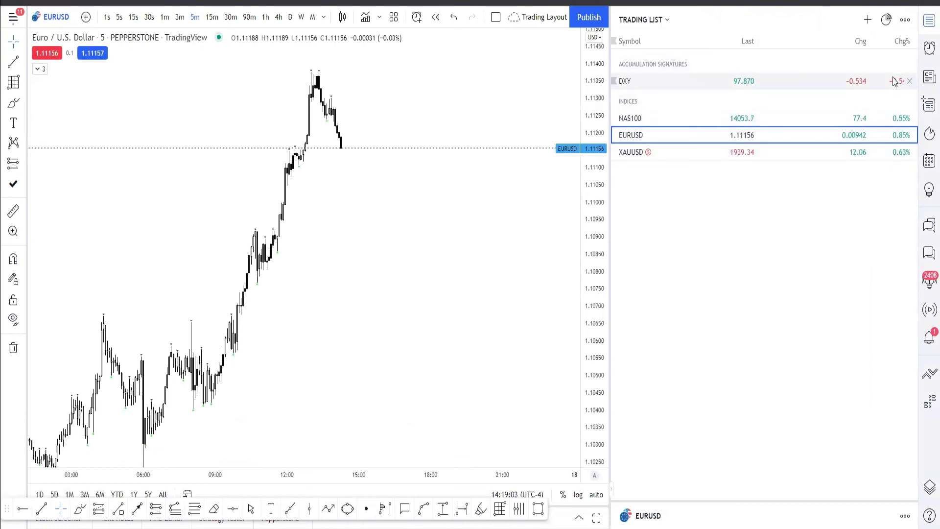
{"action": "left_click", "coordinate": [209, 19]}
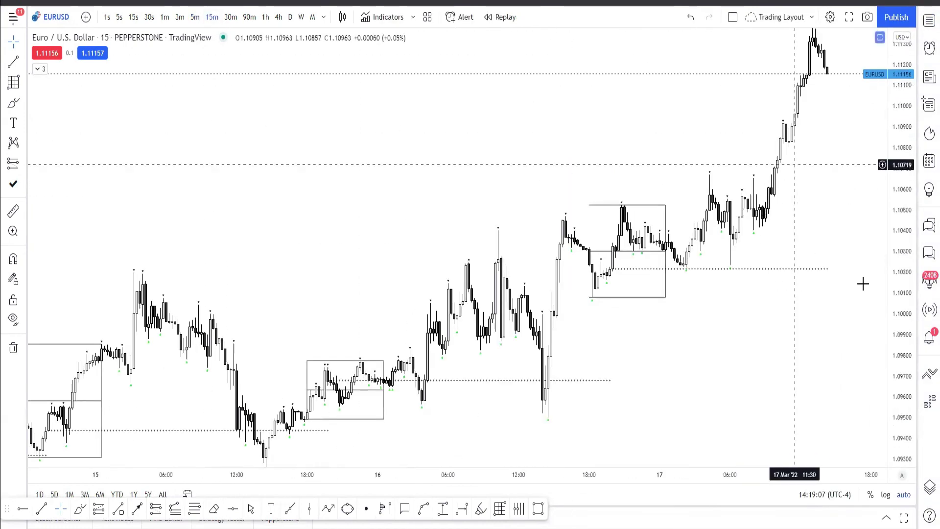
- Sketch freehand a rise to a higher high followed by a steep drop, with level lines at the last leg's high and low
{"action": "left_click_drag", "start_coordinate": [905, 327], "coordinate": [898, 247]}
{"action": "left_click_drag", "start_coordinate": [850, 189], "coordinate": [772, 307]}
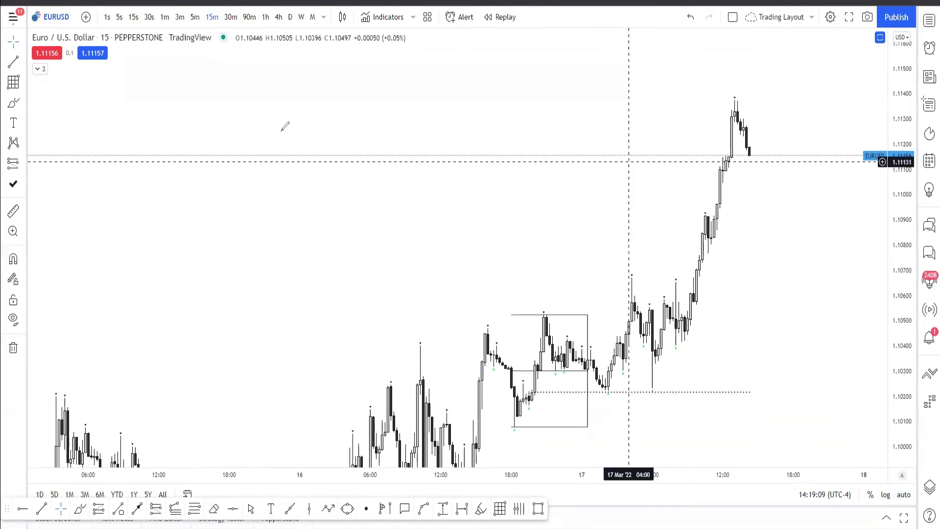
{"action": "left_click_drag", "start_coordinate": [224, 89], "coordinate": [242, 41]}
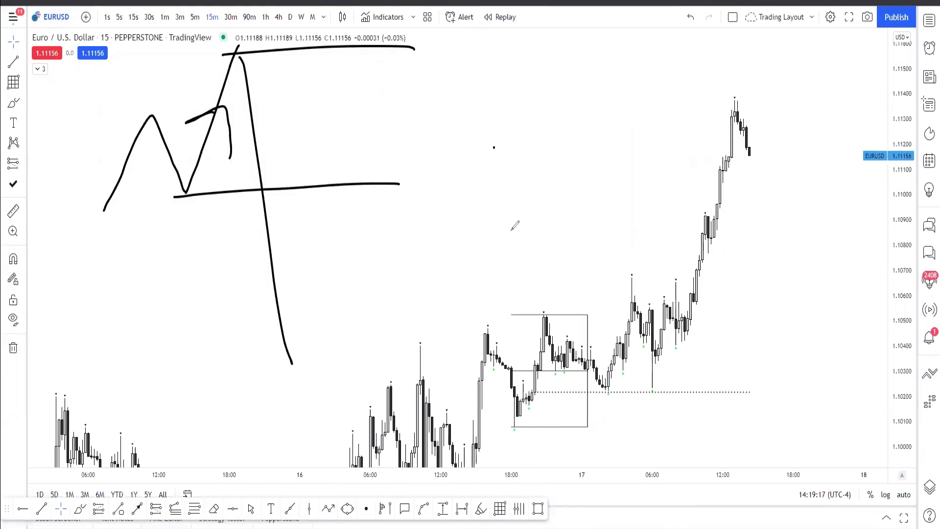
- Sketch a mirrored drop and rally with range lines, add midpoint lines to both legs, and clear all freehand sketches
{"action": "left_click_drag", "start_coordinate": [515, 226], "coordinate": [640, 301]}
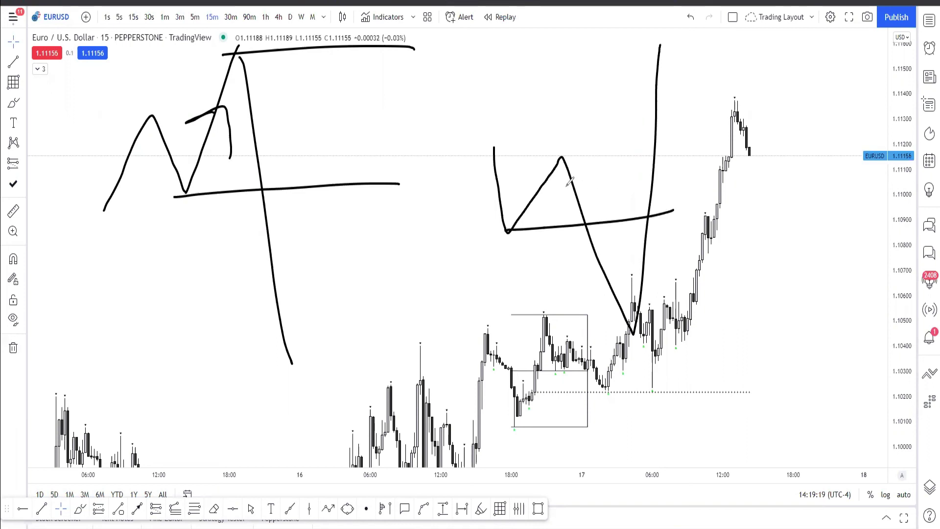
{"action": "key", "text": "ctrl+z"}
{"action": "left_click_drag", "start_coordinate": [565, 152], "coordinate": [663, 153]}
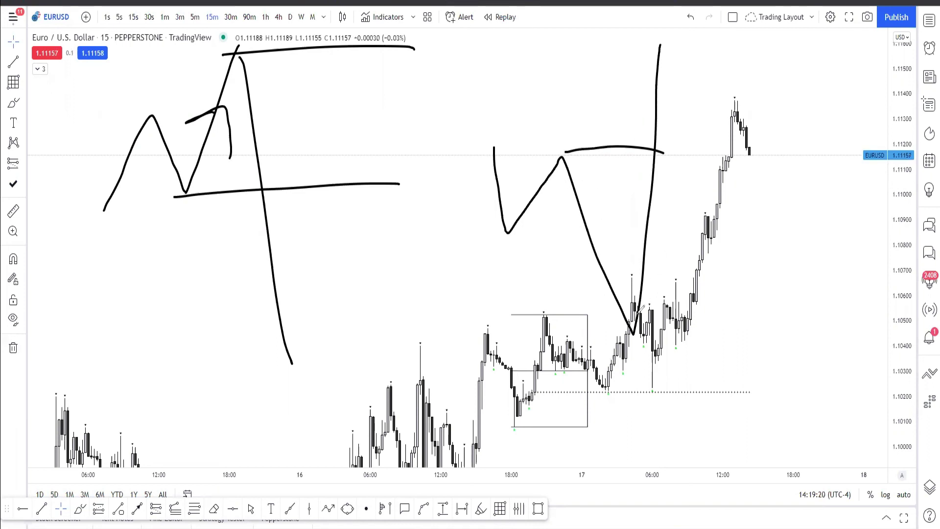
{"action": "left_click_drag", "start_coordinate": [210, 121], "coordinate": [450, 108]}
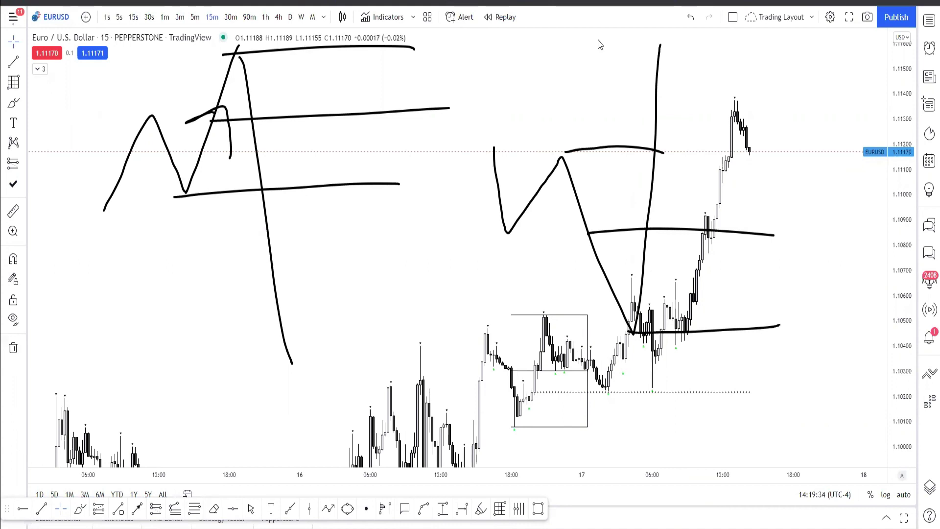
{"action": "key", "text": "Escape"}
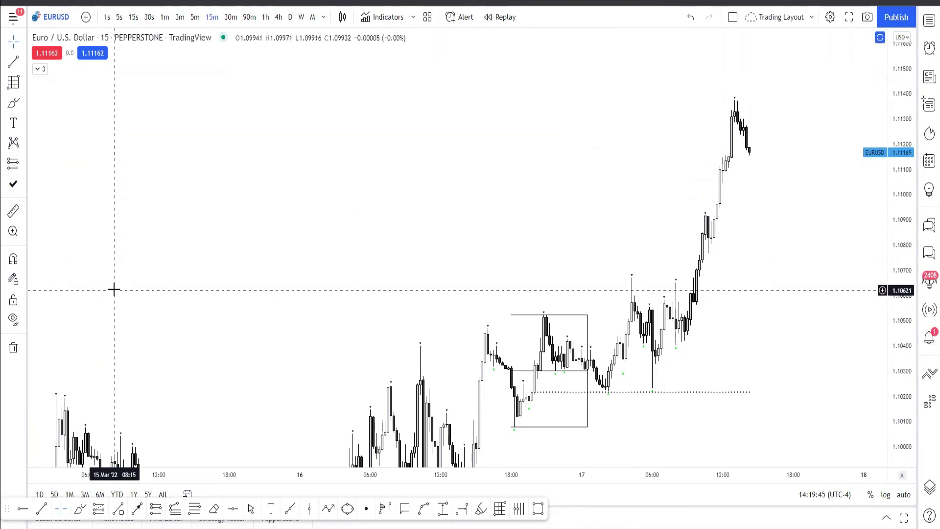
{"action": "left_click", "coordinate": [929, 20]}
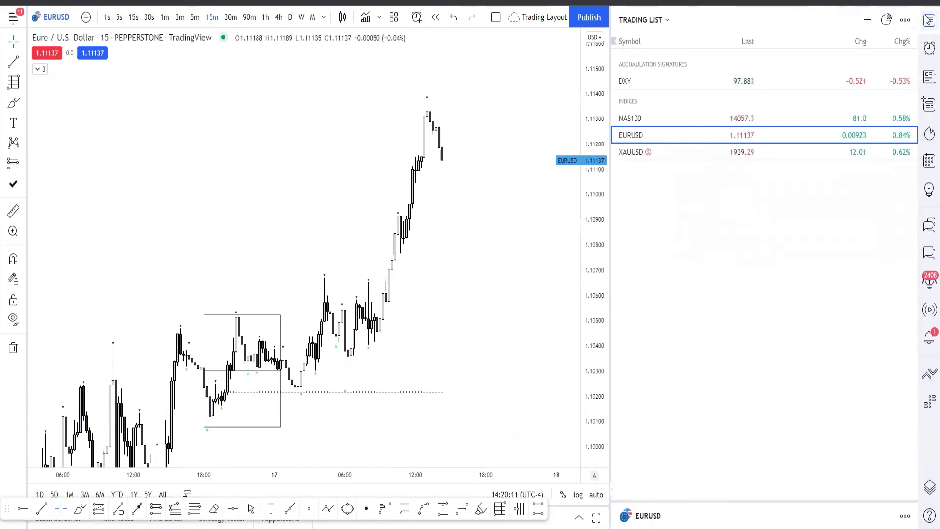
{"action": "left_click", "coordinate": [929, 20]}
{"action": "left_click_drag", "start_coordinate": [754, 300], "coordinate": [730, 193]}
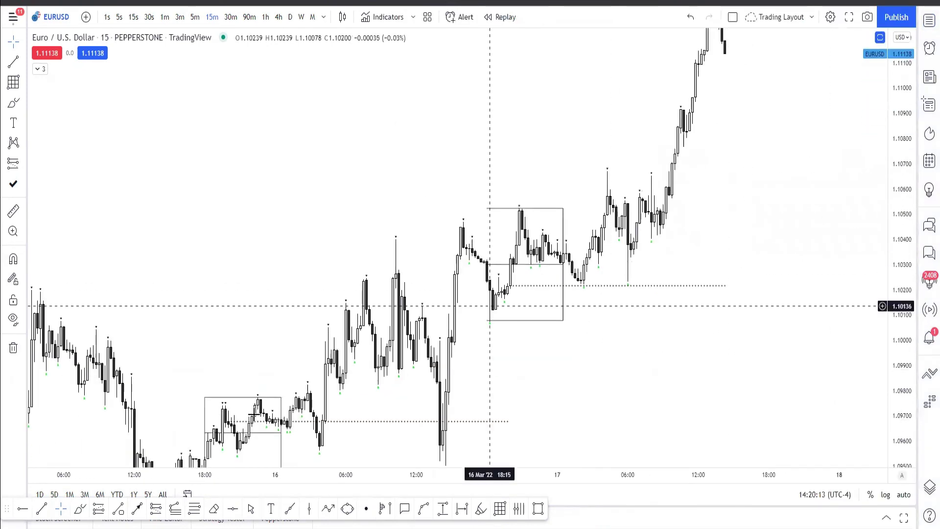